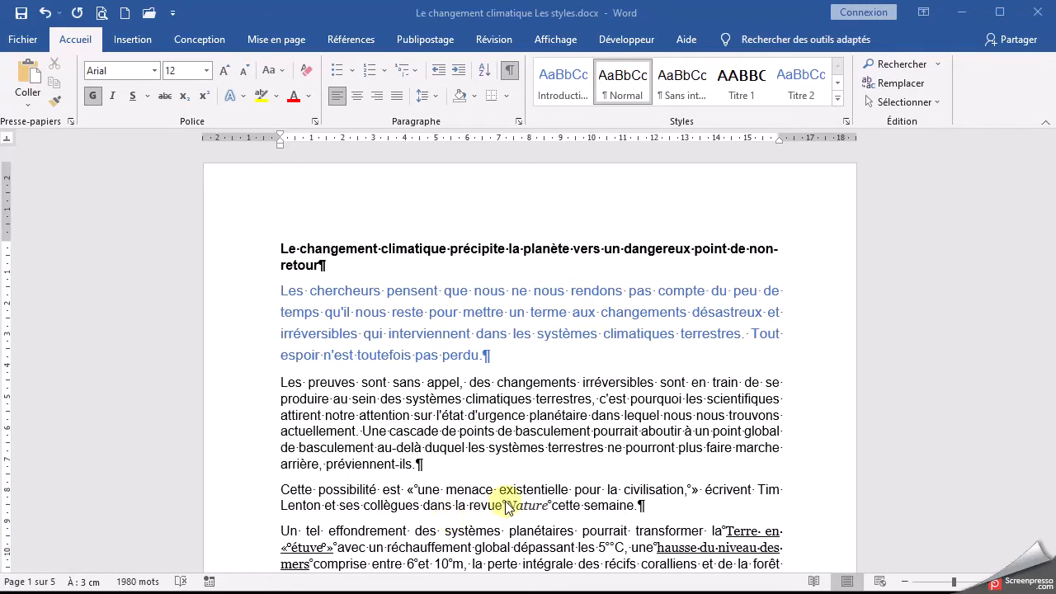
double_click(224, 255)
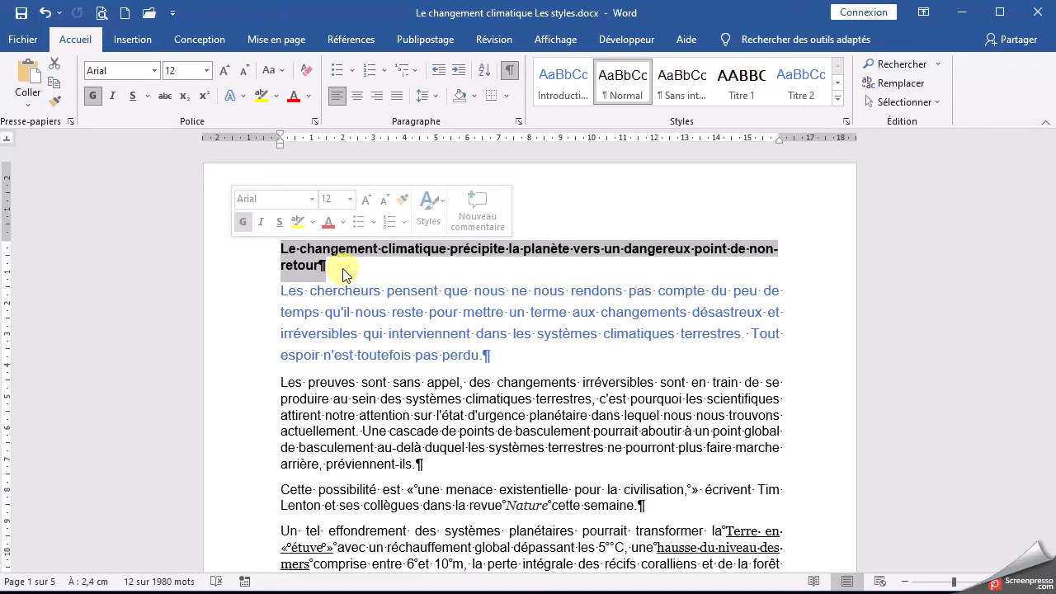
left_click(549, 268)
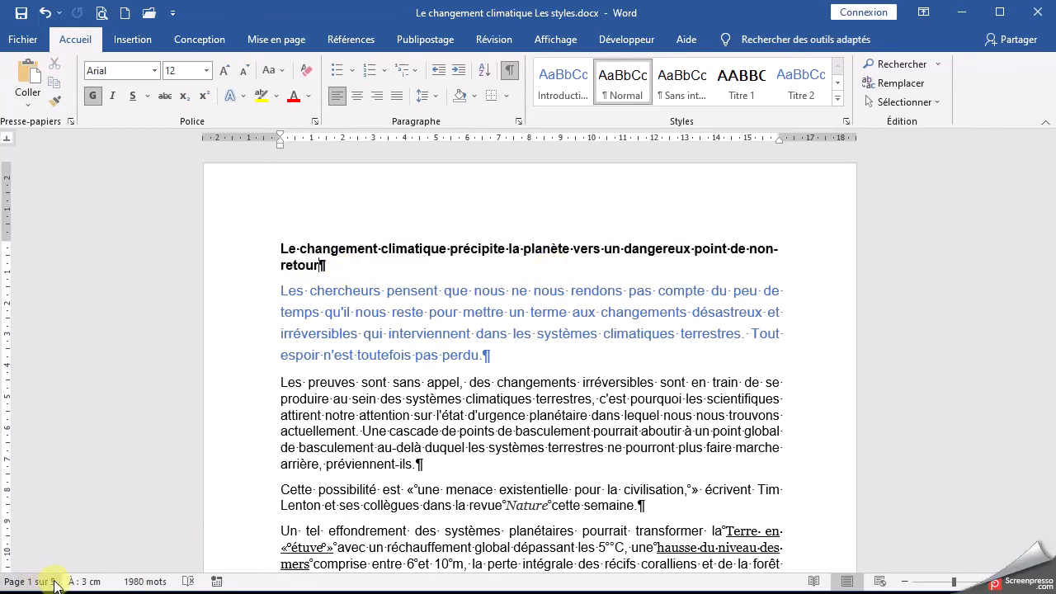
left_click(391, 251)
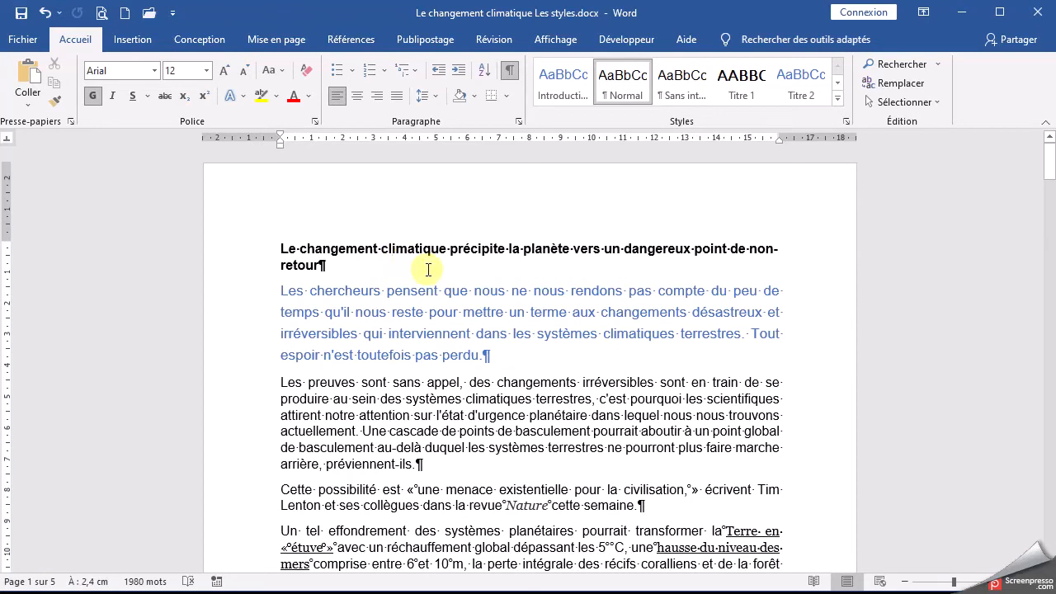
- Apply the Titre style to the two-line document title at the start of page 1
left_click_drag(237, 253, 241, 267)
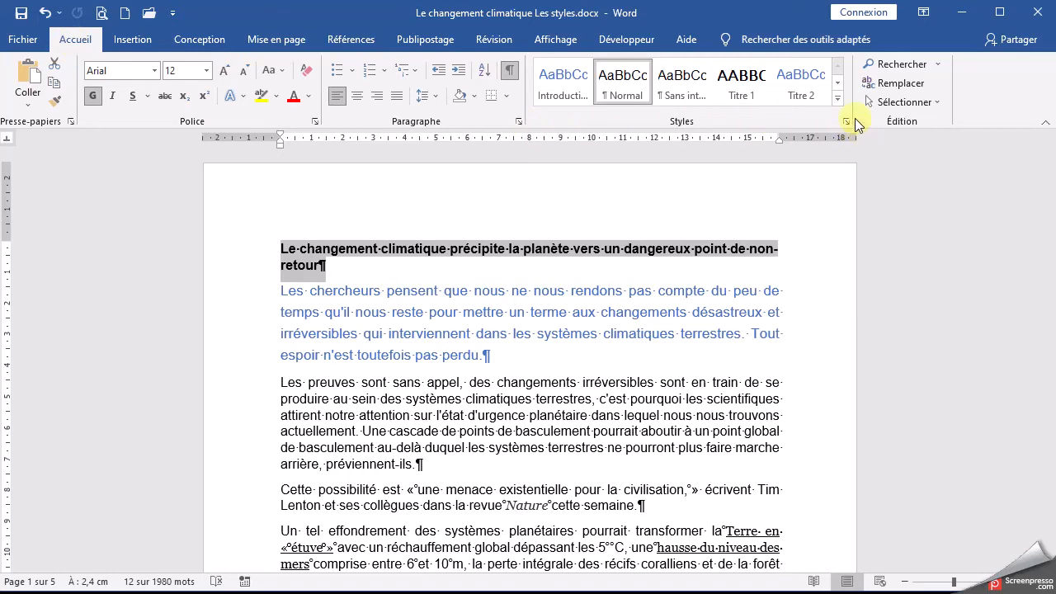
left_click(838, 99)
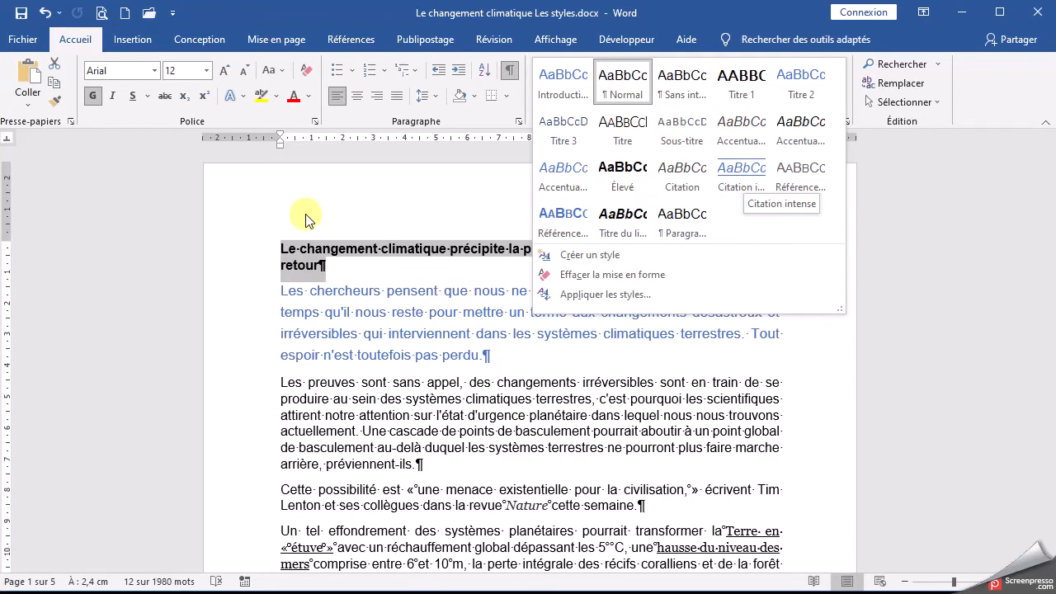
key("Escape")
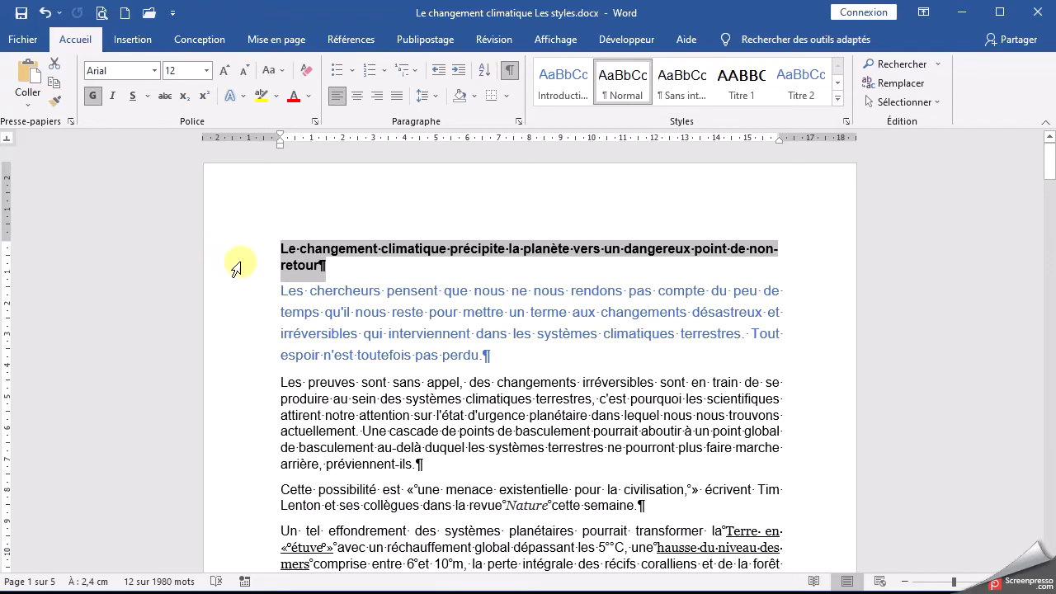
left_click(839, 101)
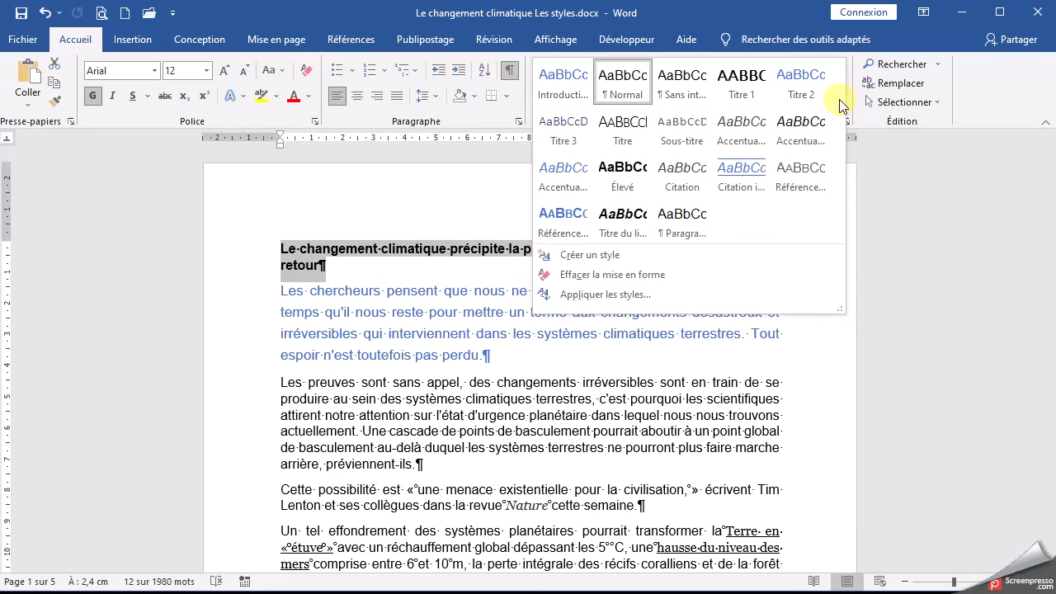
left_click(621, 141)
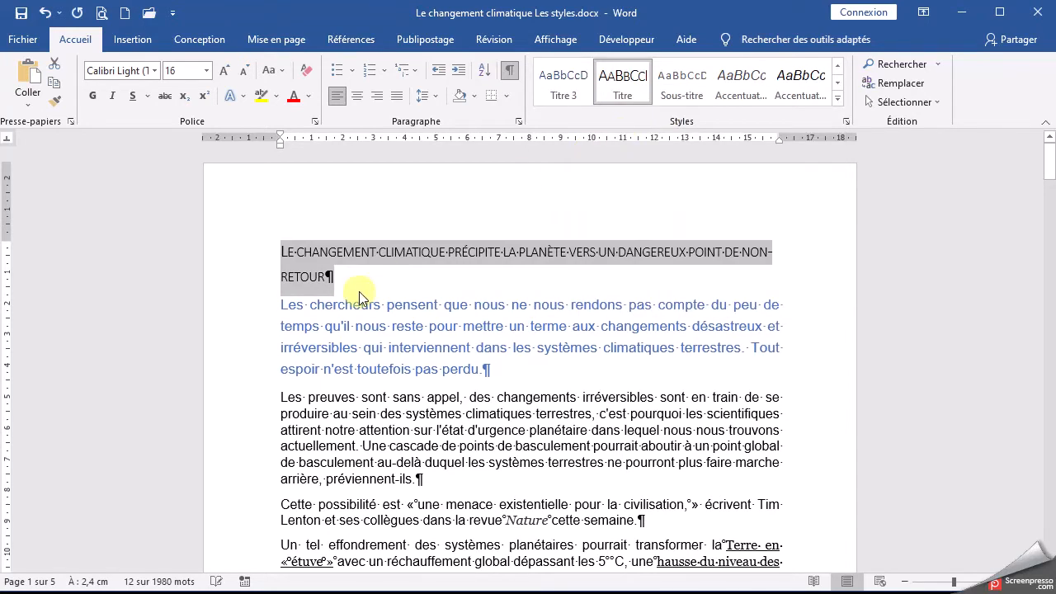
- Apply the Titre style to the heading "Jadis Théorique, Aujourd'hui Réel" on page 2
scroll(360, 292, "down", 4)
scroll(360, 291, "down", 15)
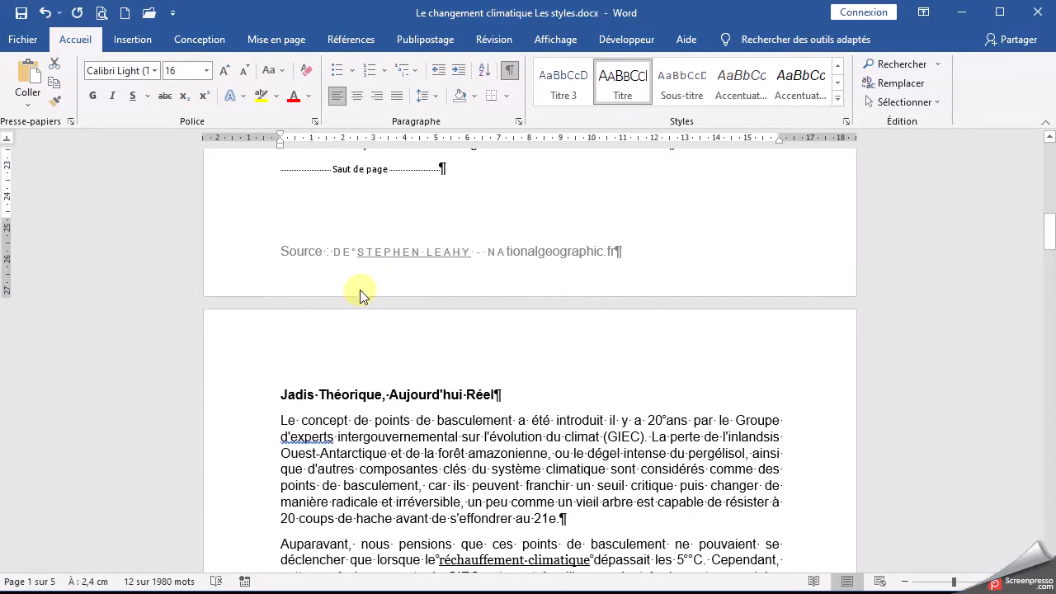
left_click(236, 238)
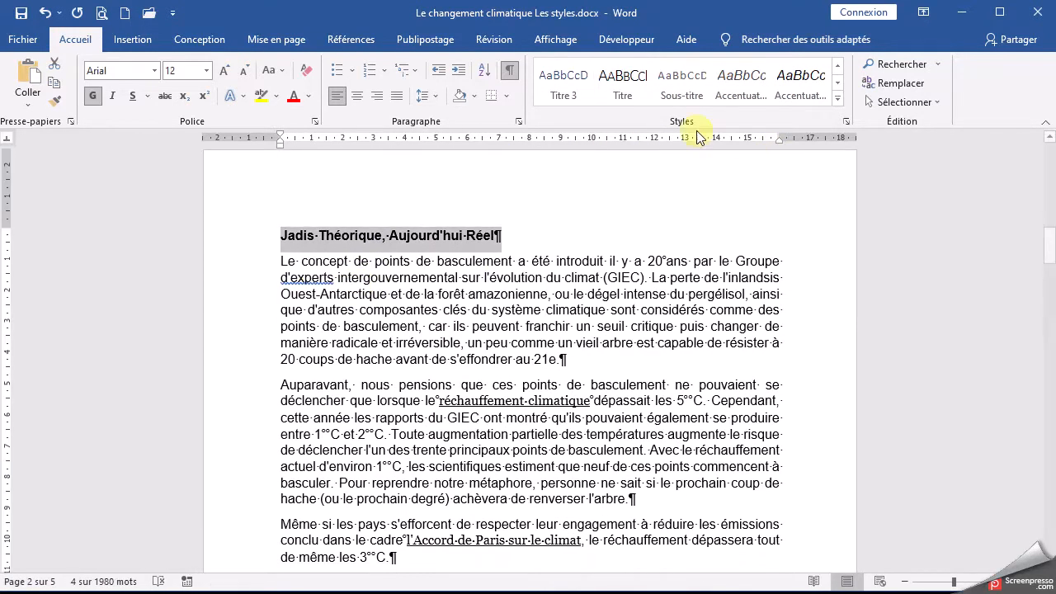
left_click(624, 80)
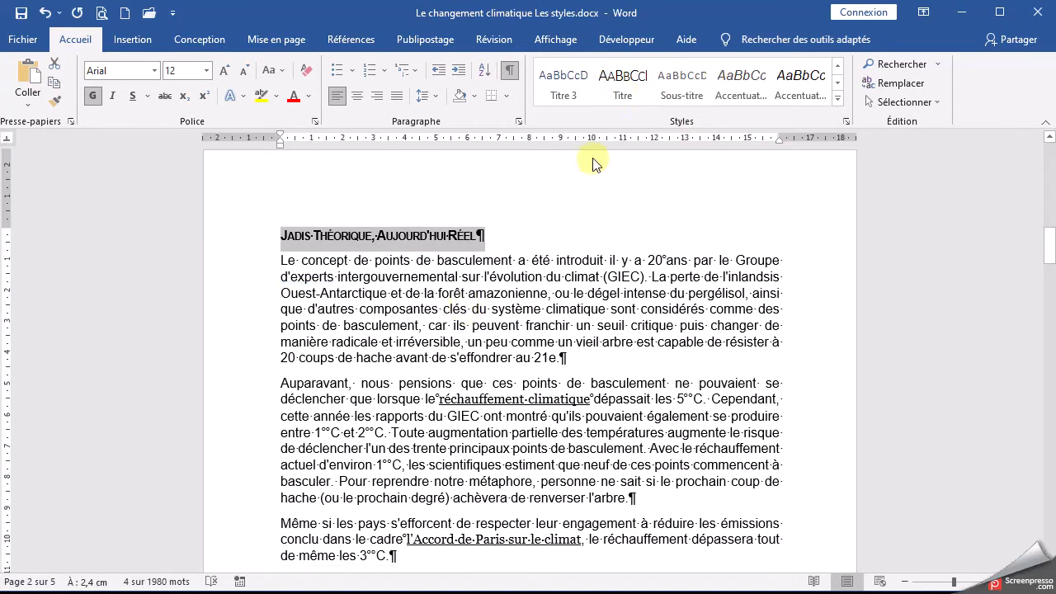
left_click(632, 97)
- Apply the Titre 2 style to the heading "CE QUI SE PASSE EN ARCTIQUE, NE RESTE PAS EN ARCTIQUE"
scroll(404, 416, "down", 14)
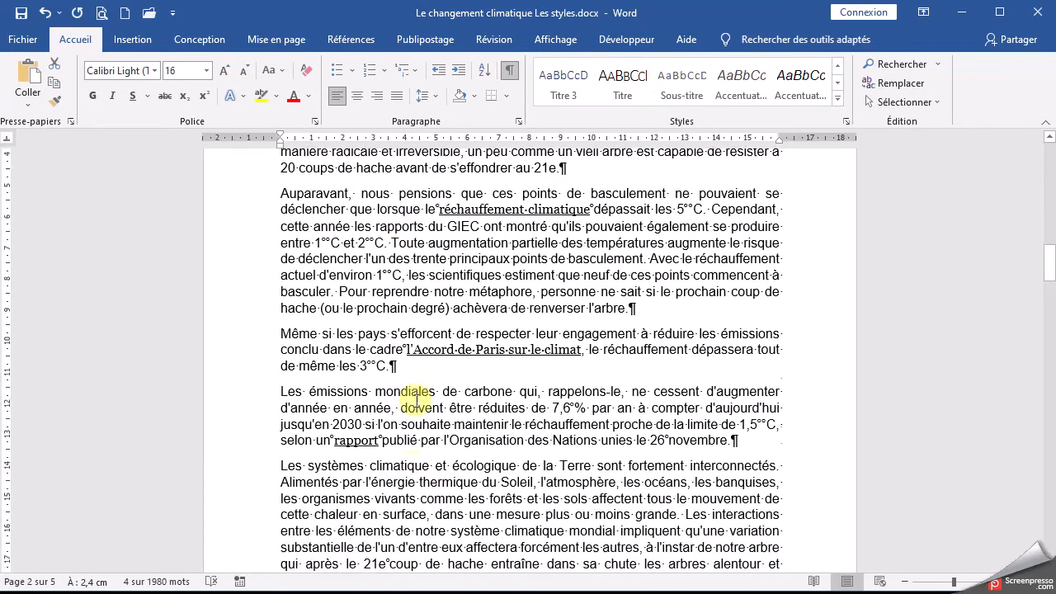
scroll(410, 399, "up", 3)
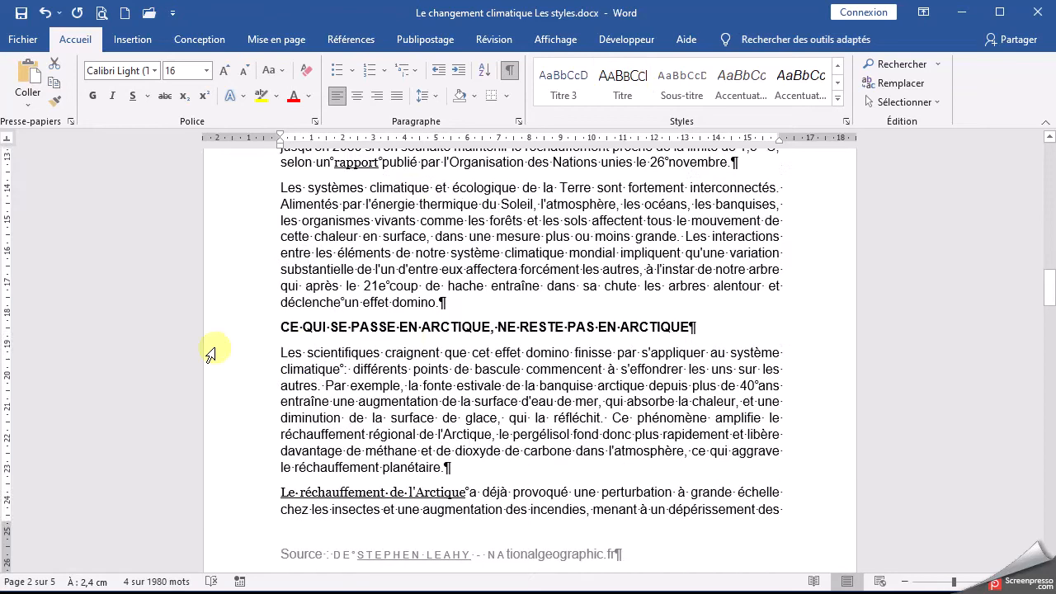
left_click(246, 329)
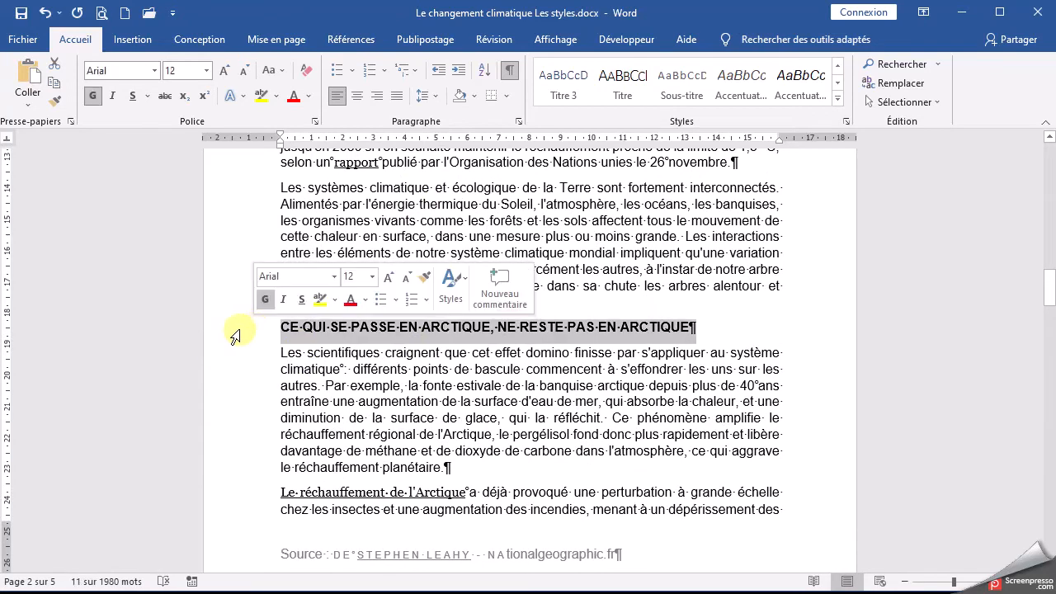
left_click(837, 97)
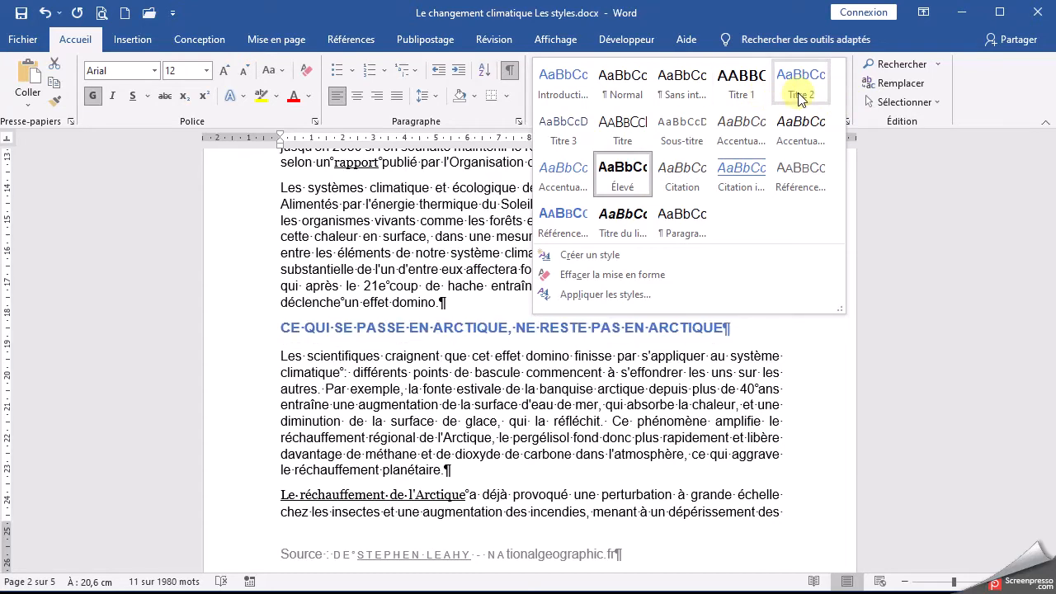
left_click(800, 97)
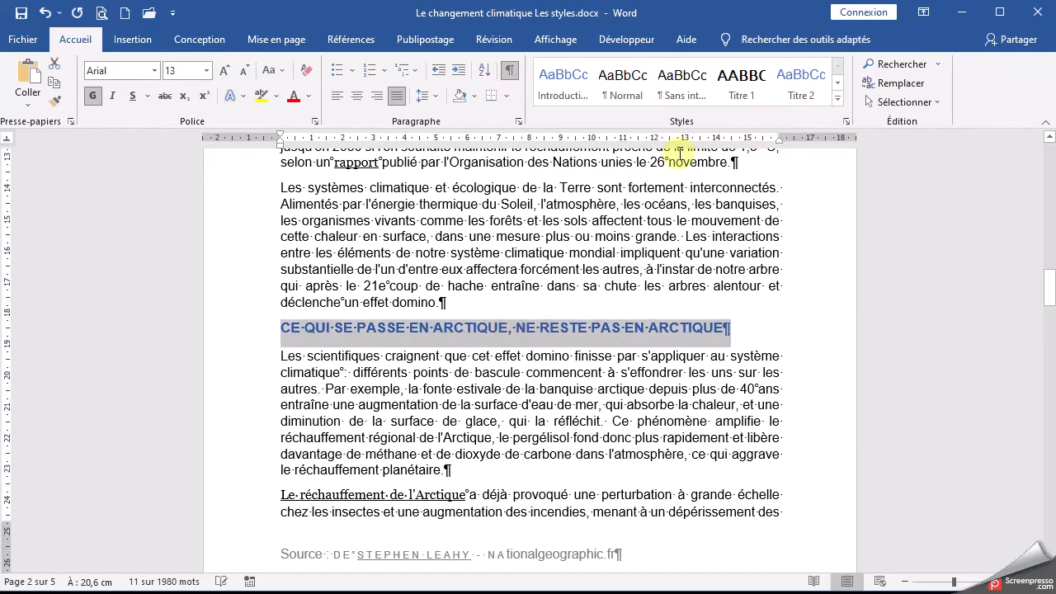
- Apply the Titre 2 style to the heading "DÉCLARER L'ÉTAT D'URGENCE CLIMATIQUE PLANÉTAIRE" on page 3
scroll(484, 377, "down", 10)
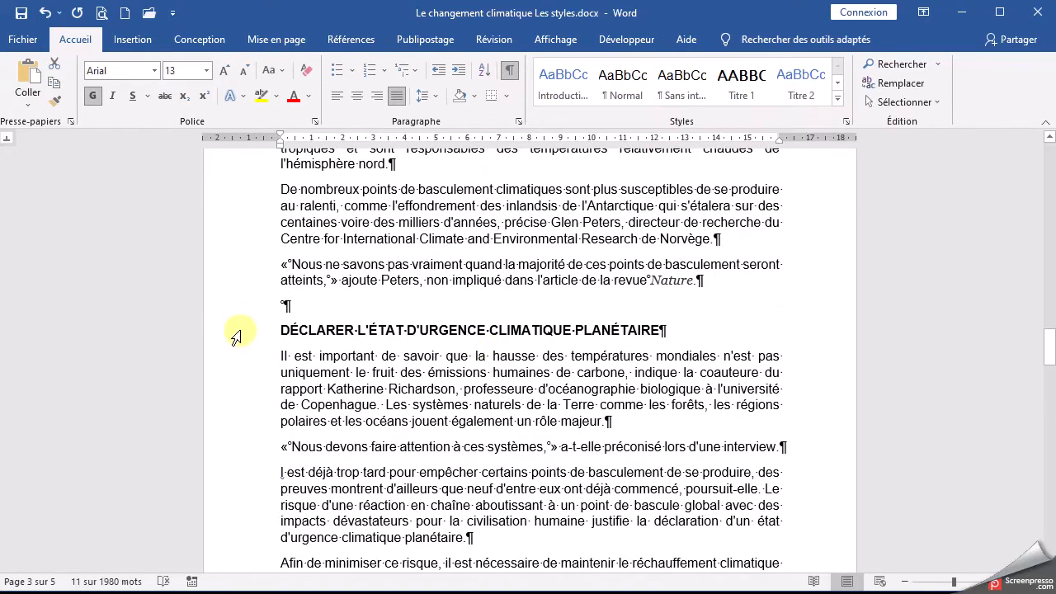
left_click(237, 337)
left_click(802, 82)
- Apply the Titre style to the heading "LA PRÉVALENCE DE L'ÉCONOMIE" on page 4
scroll(443, 347, "down", 3)
scroll(442, 346, "down", 12)
left_click(239, 257)
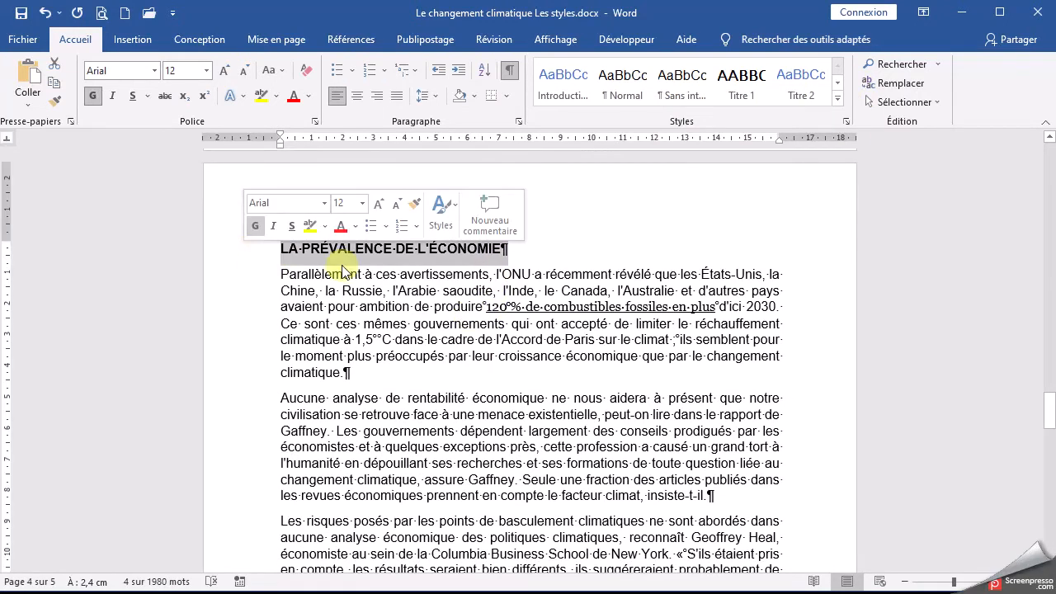
left_click(839, 101)
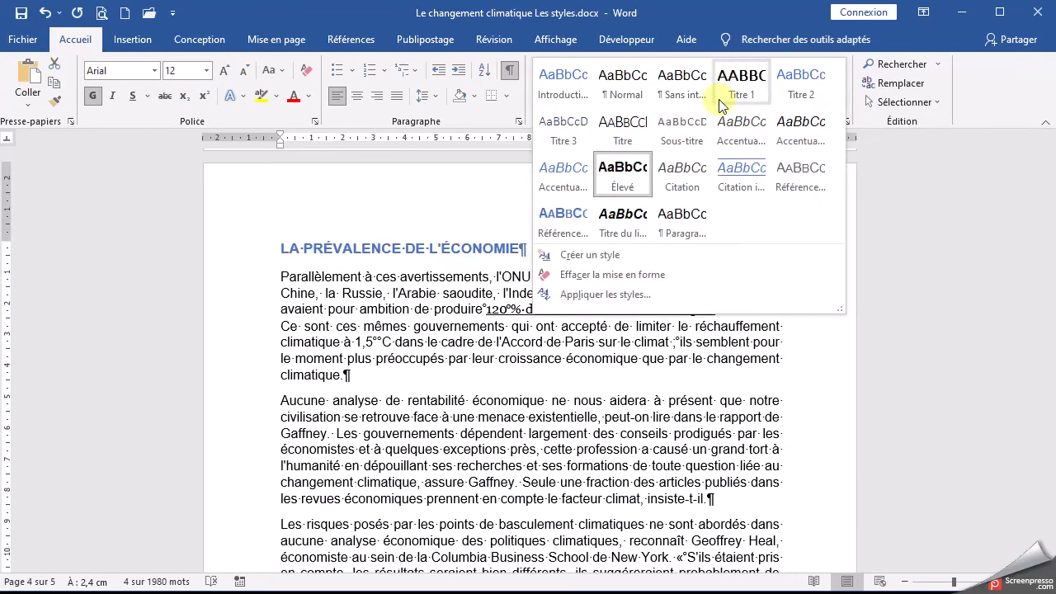
left_click(617, 128)
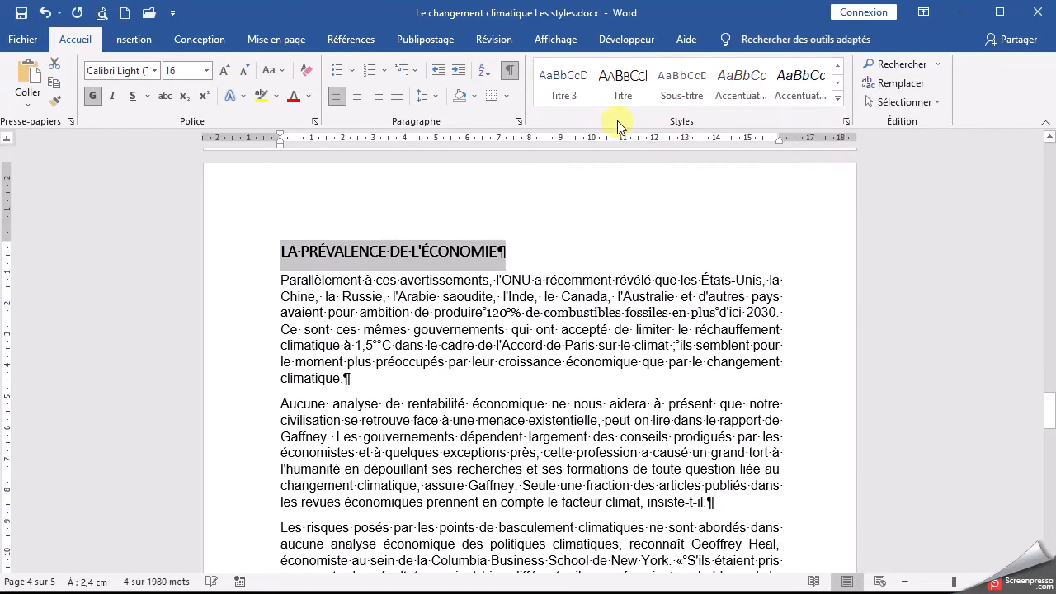
- Apply the Titre style to the heading "UNE LUEUR D'ESPOIR" on page 4
scroll(484, 371, "down", 10)
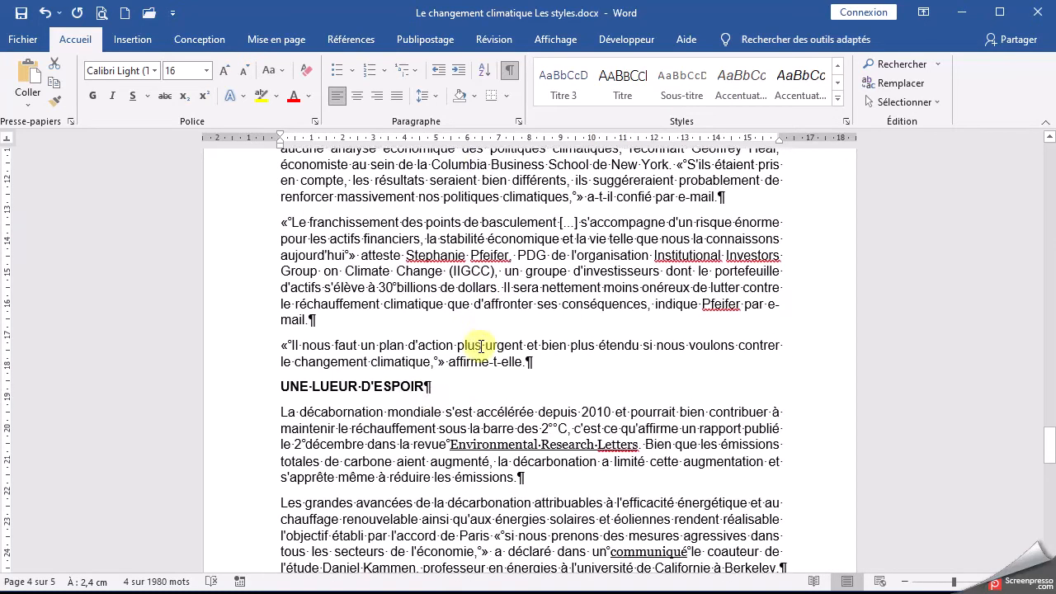
scroll(481, 346, "down", 1)
left_click(210, 348)
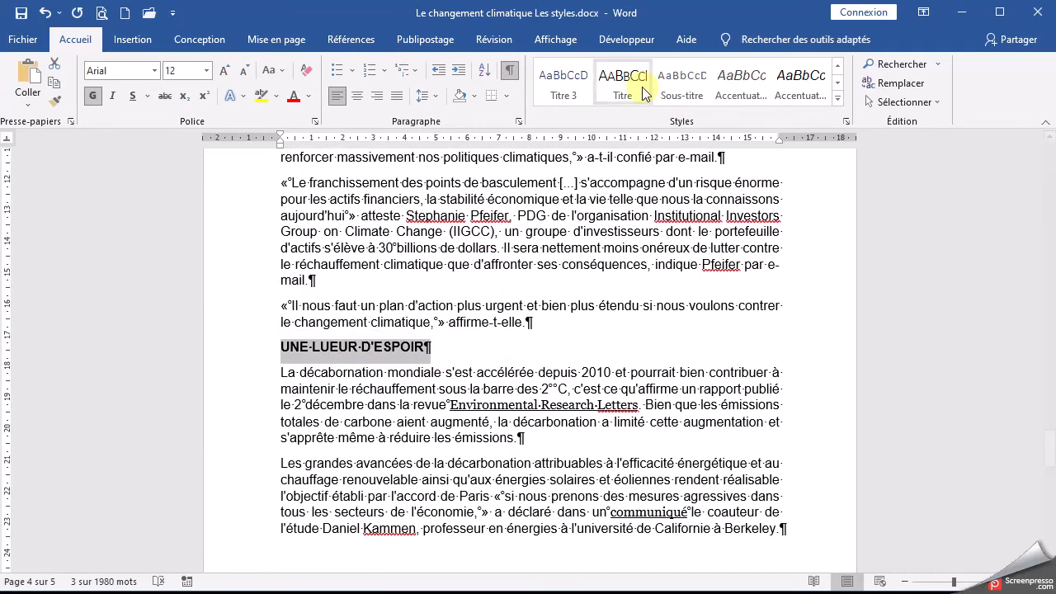
left_click(620, 82)
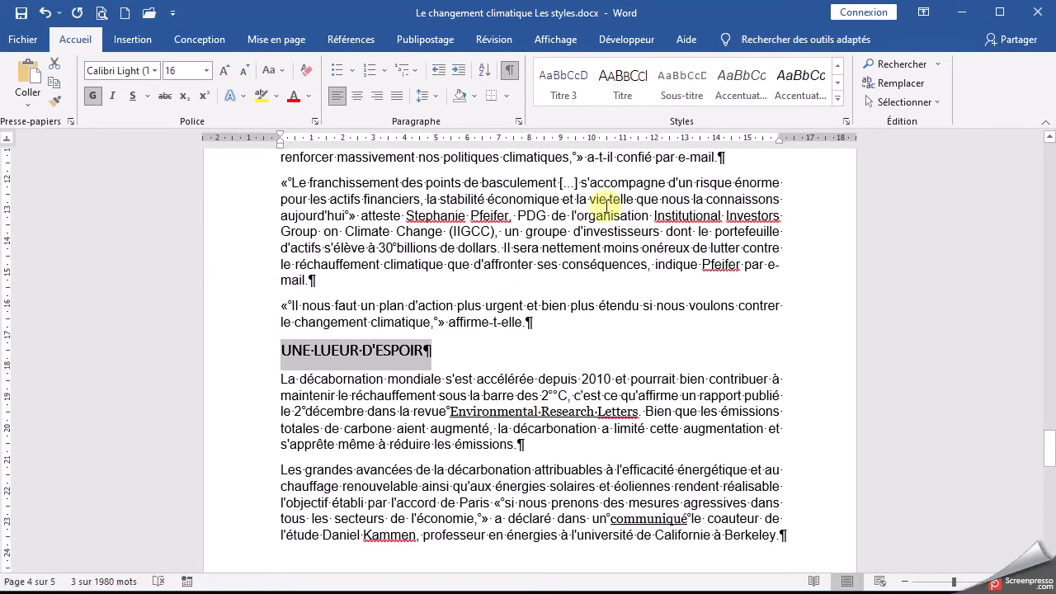
left_click(620, 80)
- Check the rest of the document for headings and select the whole document title on page 1
scroll(664, 306, "down", 9)
scroll(600, 373, "down", 15)
scroll(598, 370, "up", 6)
scroll(660, 398, "up", 20)
scroll(673, 399, "up", 20)
scroll(668, 400, "up", 20)
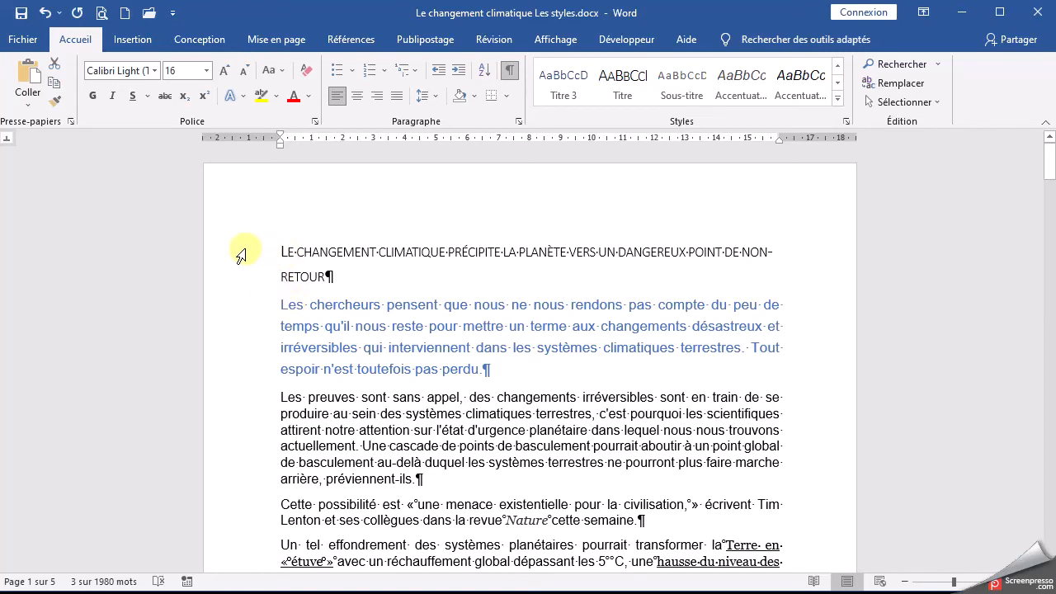
left_click(312, 249)
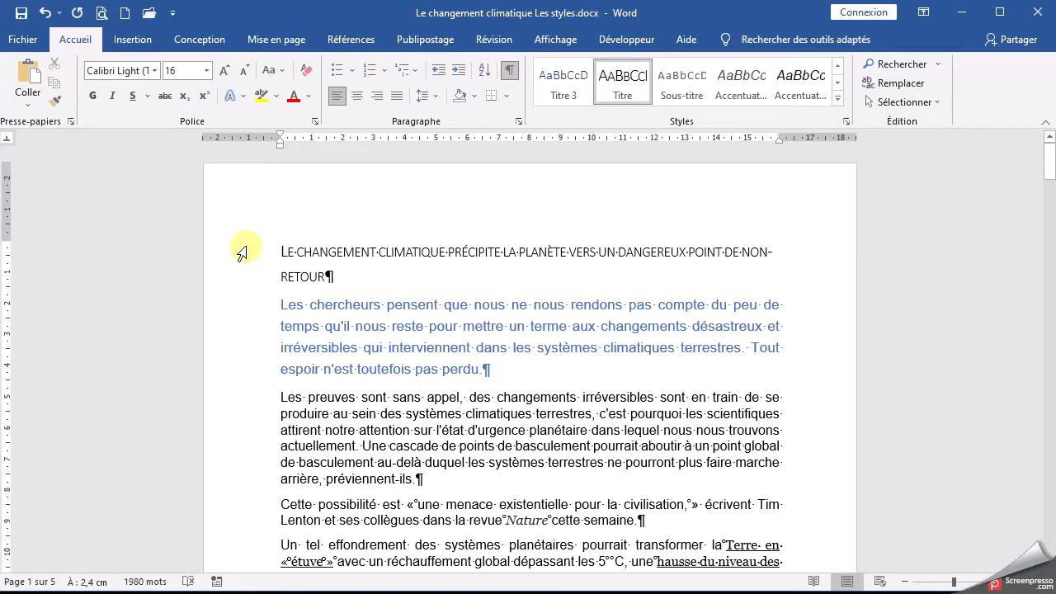
left_click(239, 254)
left_click_drag(303, 272, 314, 275)
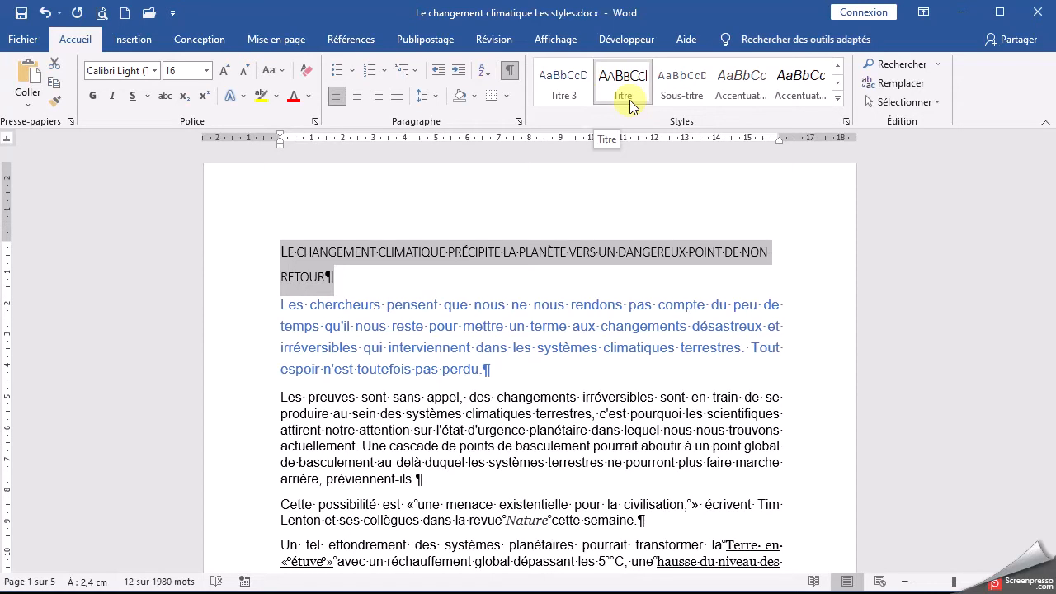
- Modify the Titre style to use bold text and the dark blue-grey theme font colour Texte 2
left_click(847, 120)
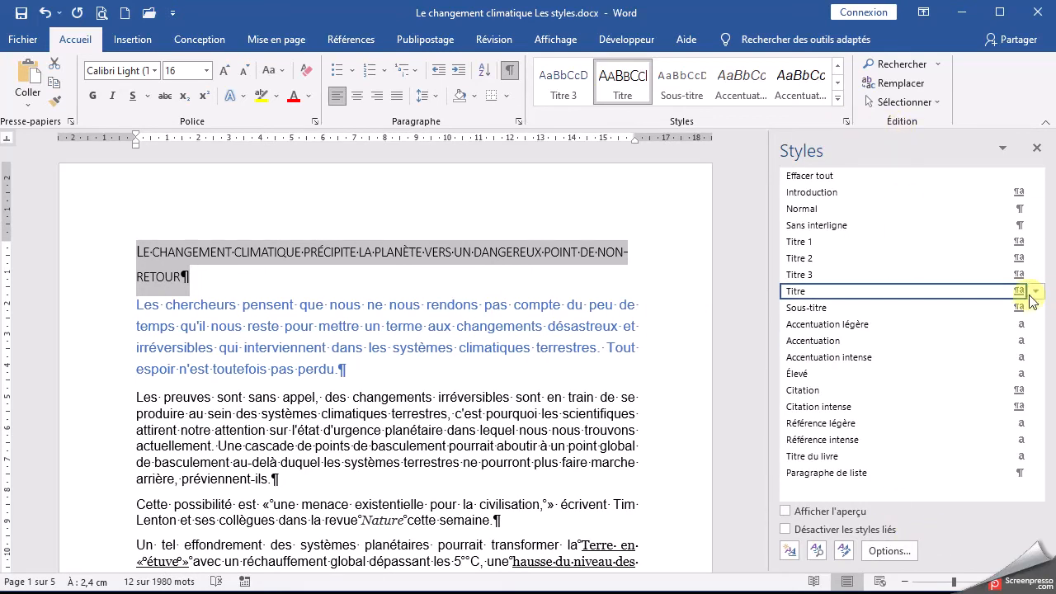
mouse_move(930, 297)
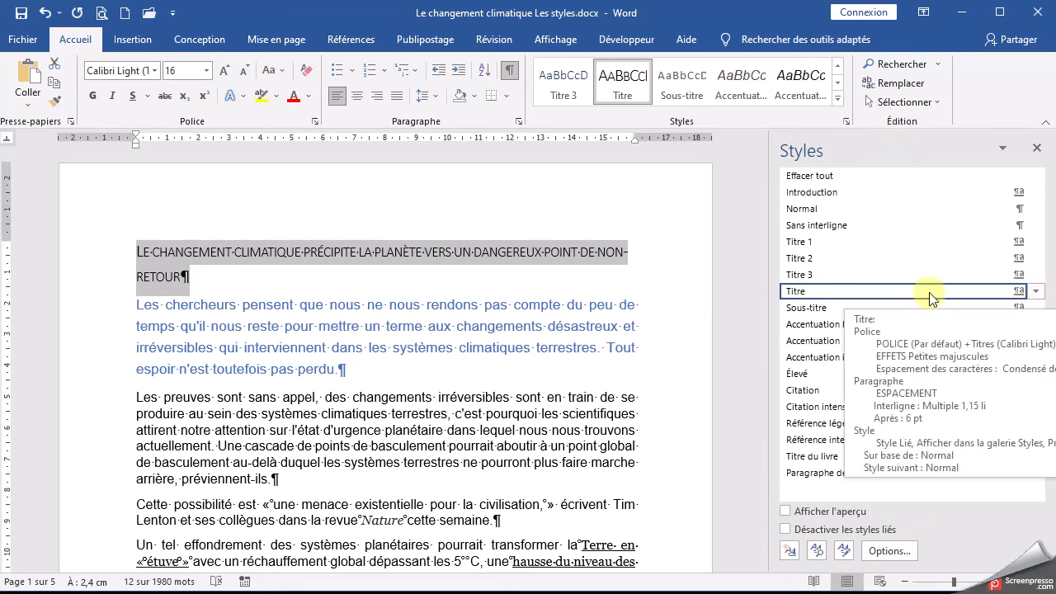
left_click(1037, 293)
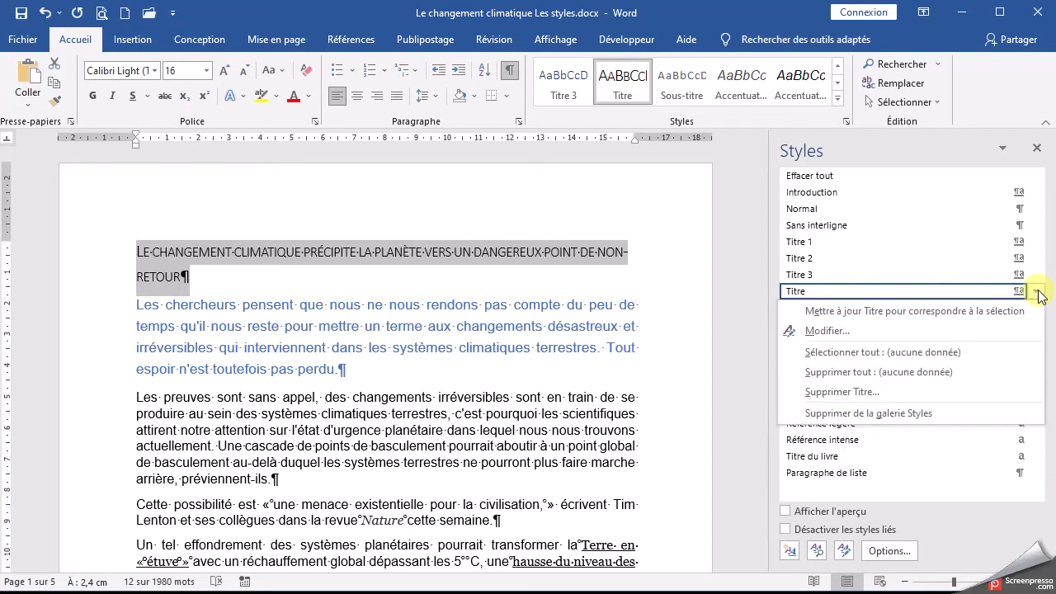
left_click(844, 330)
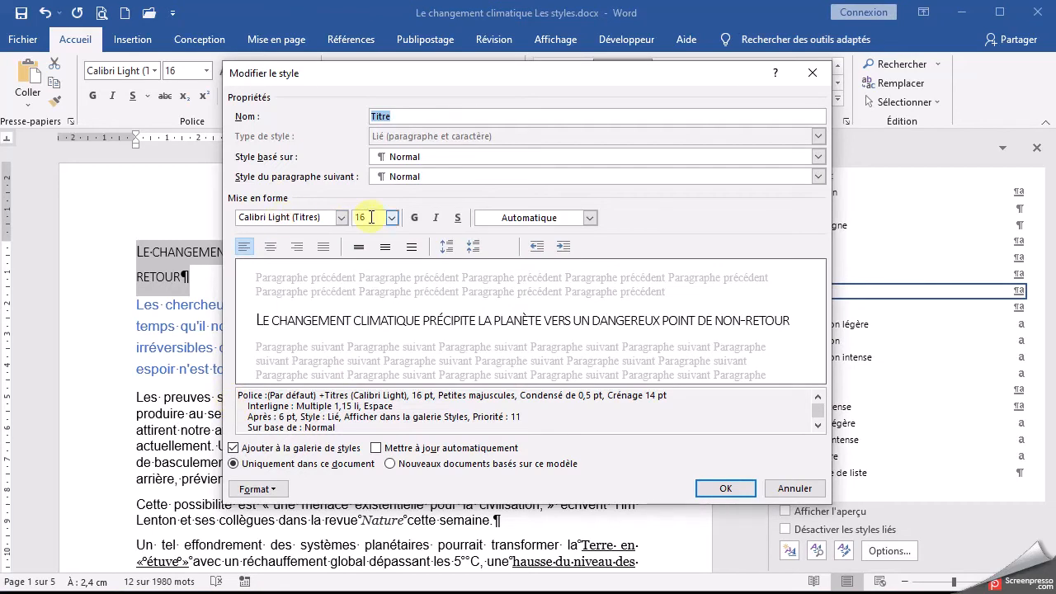
left_click(418, 219)
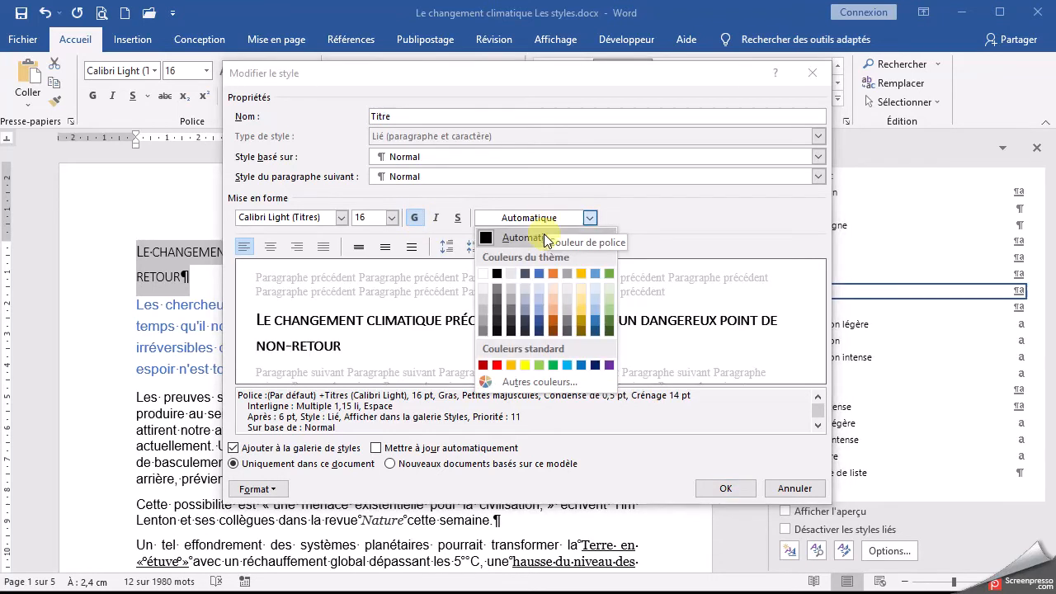
left_click(540, 273)
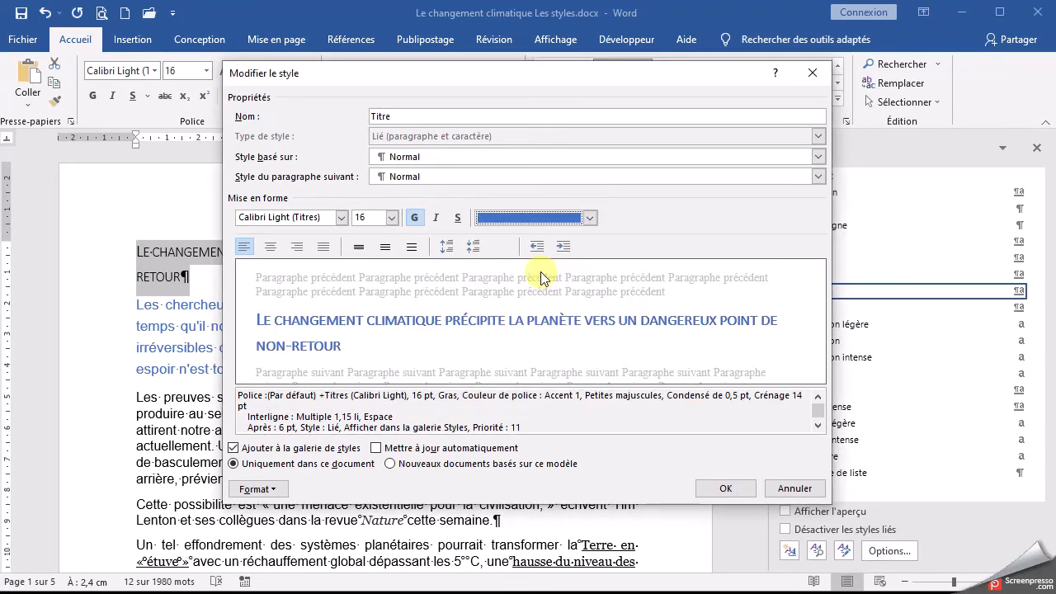
left_click(555, 217)
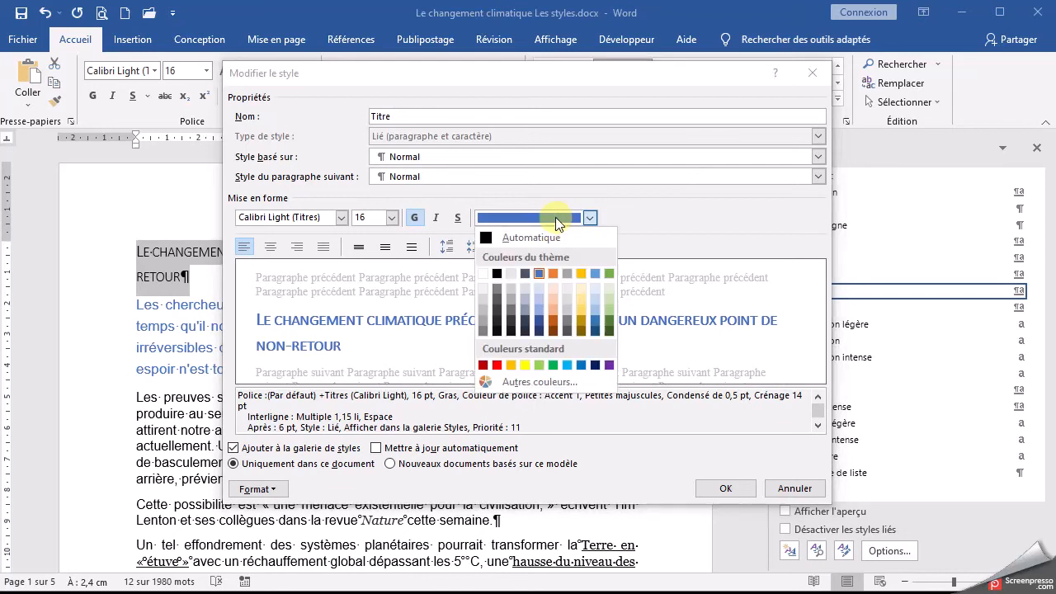
left_click(526, 273)
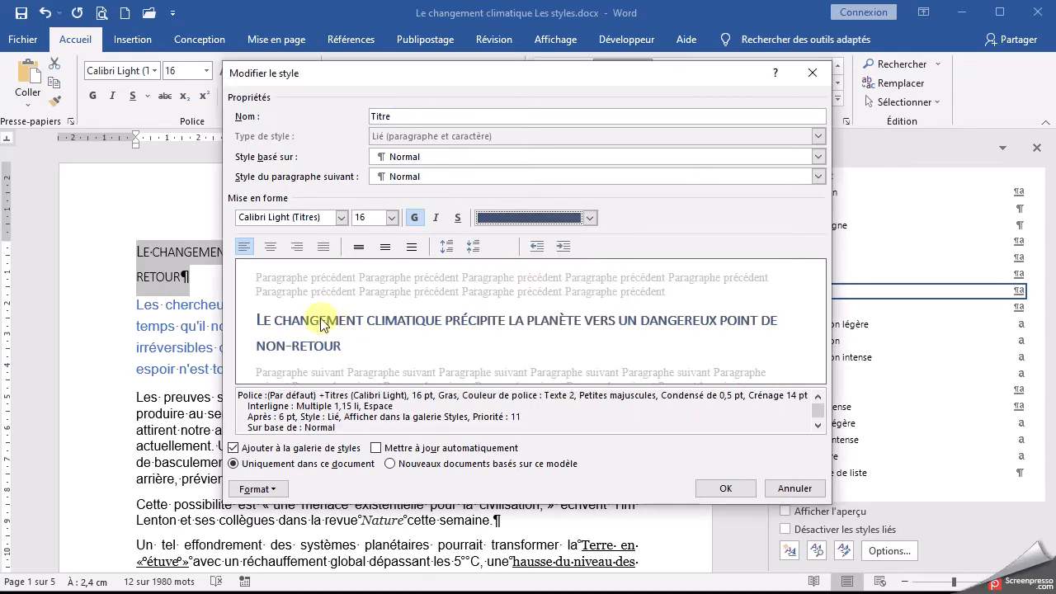
- Add a star bullet to the Titre style's numbering format
left_click(266, 489)
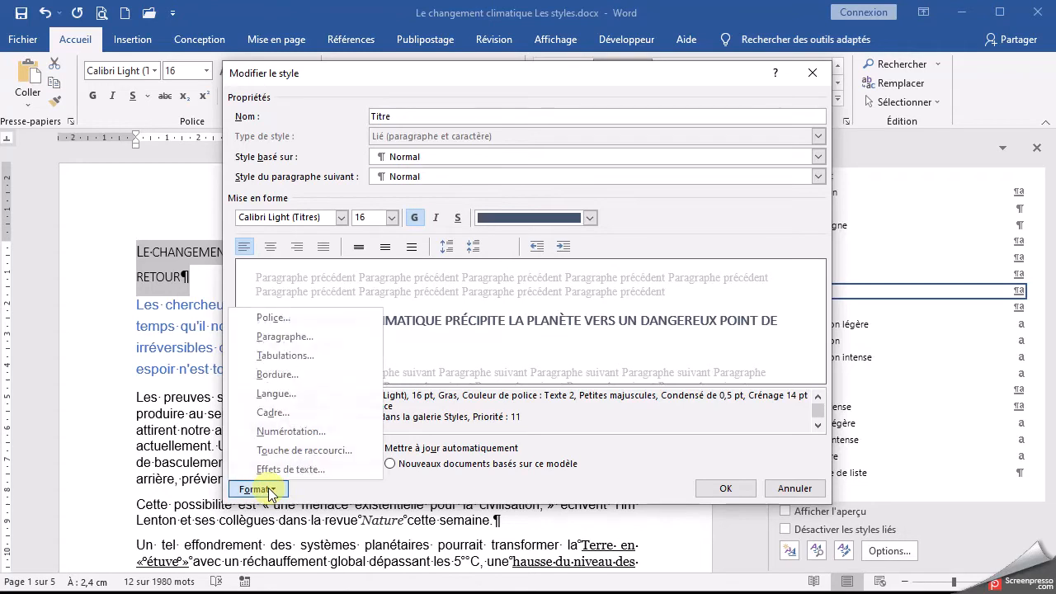
left_click(305, 433)
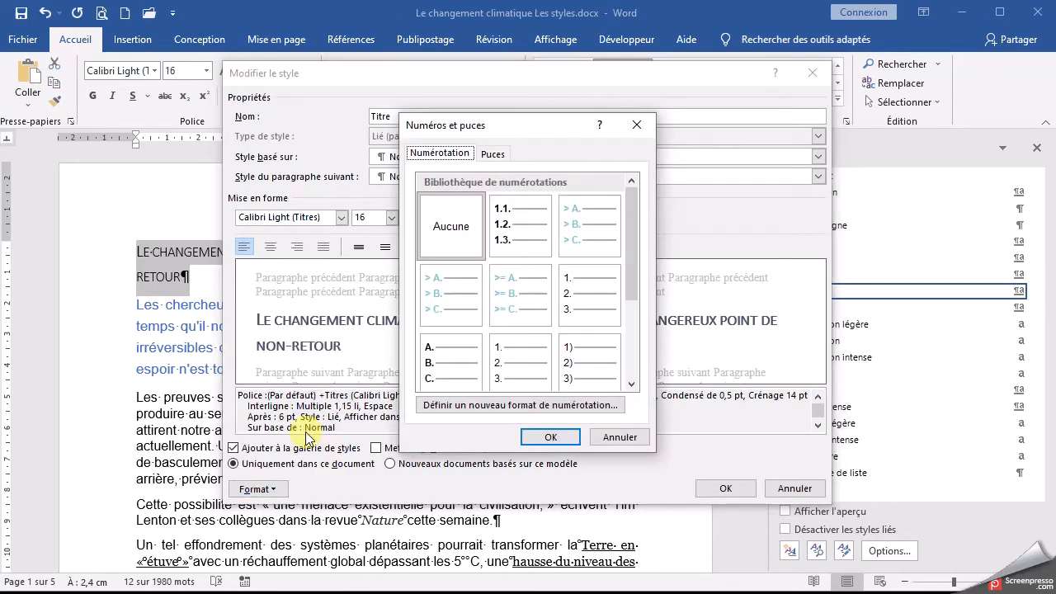
left_click(494, 154)
left_click(633, 211)
left_click(569, 434)
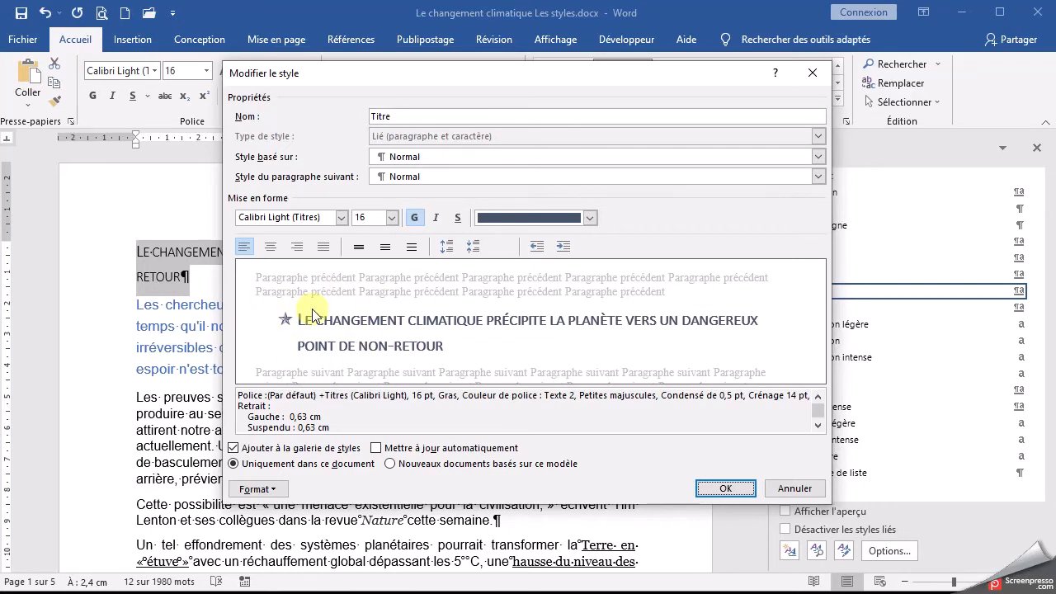
- Set the Titre style's left indent to 0,5 cm and its hanging indent (Négatif) to 1 cm, and save the style
left_click(261, 489)
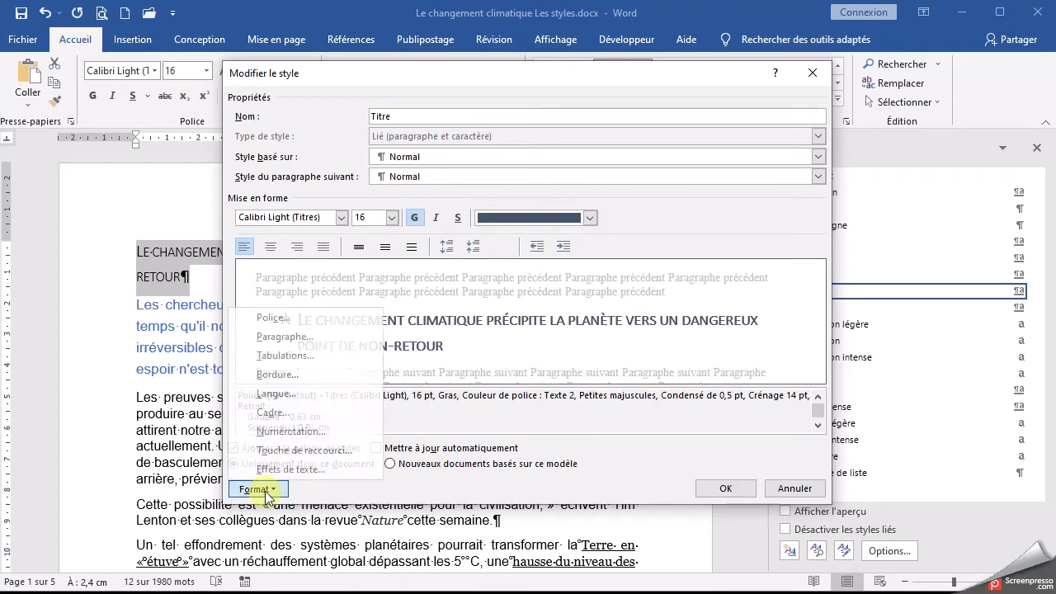
left_click(285, 336)
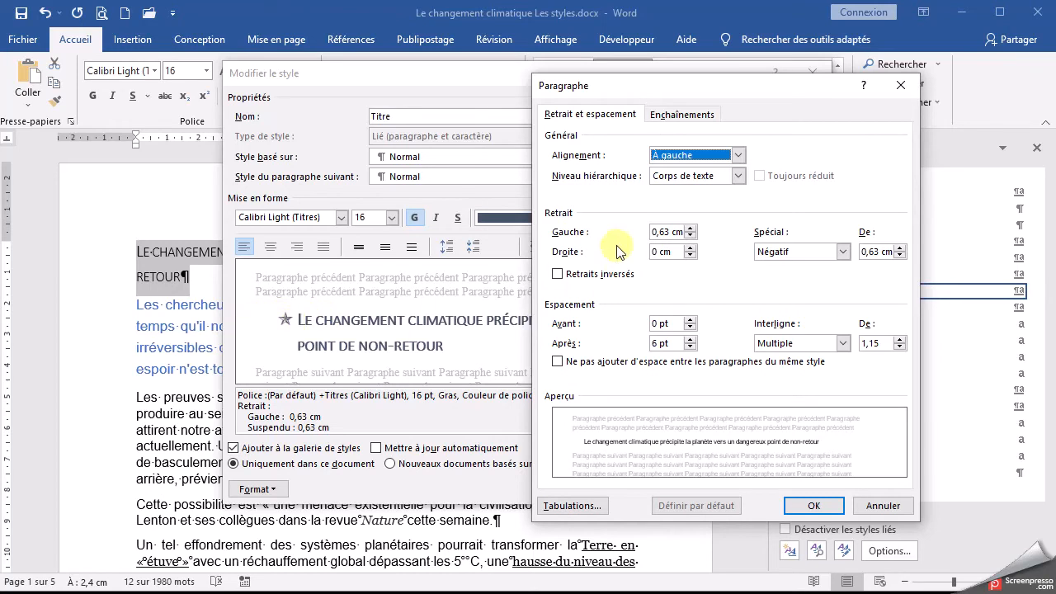
left_click(690, 236)
left_click(690, 237)
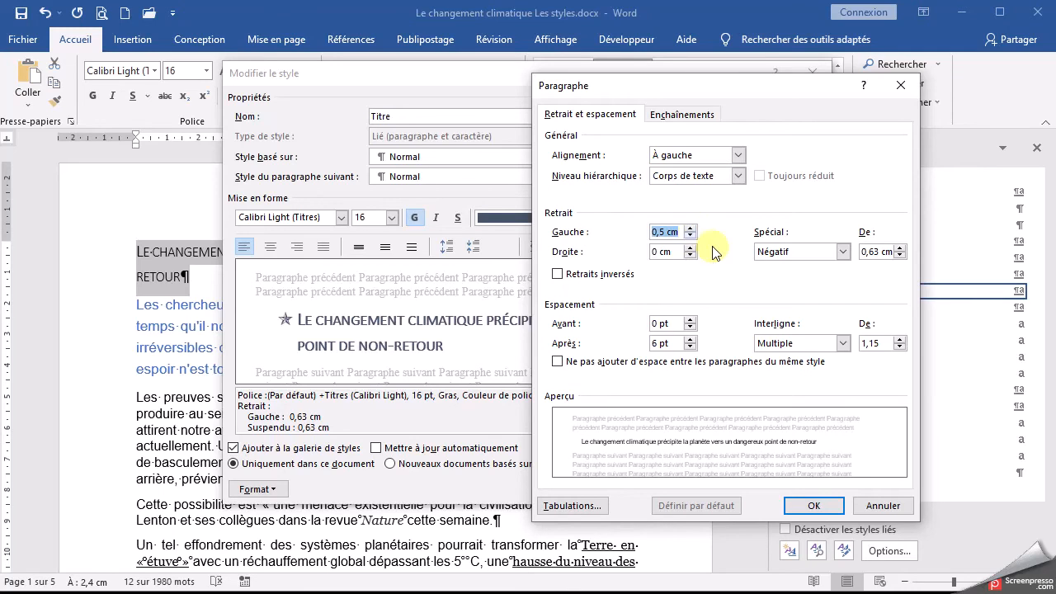
left_click(901, 247)
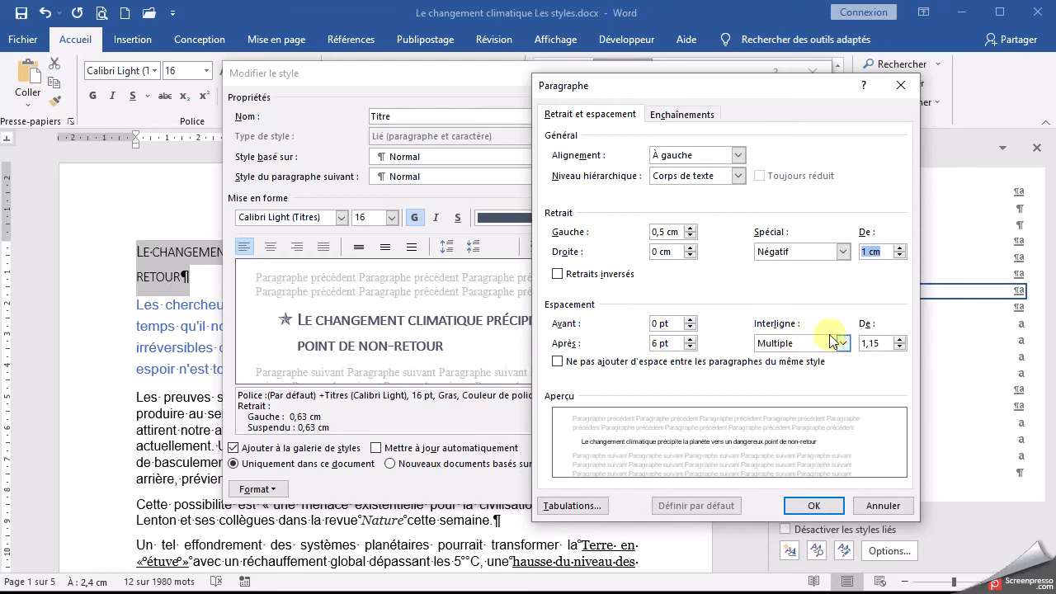
left_click(815, 505)
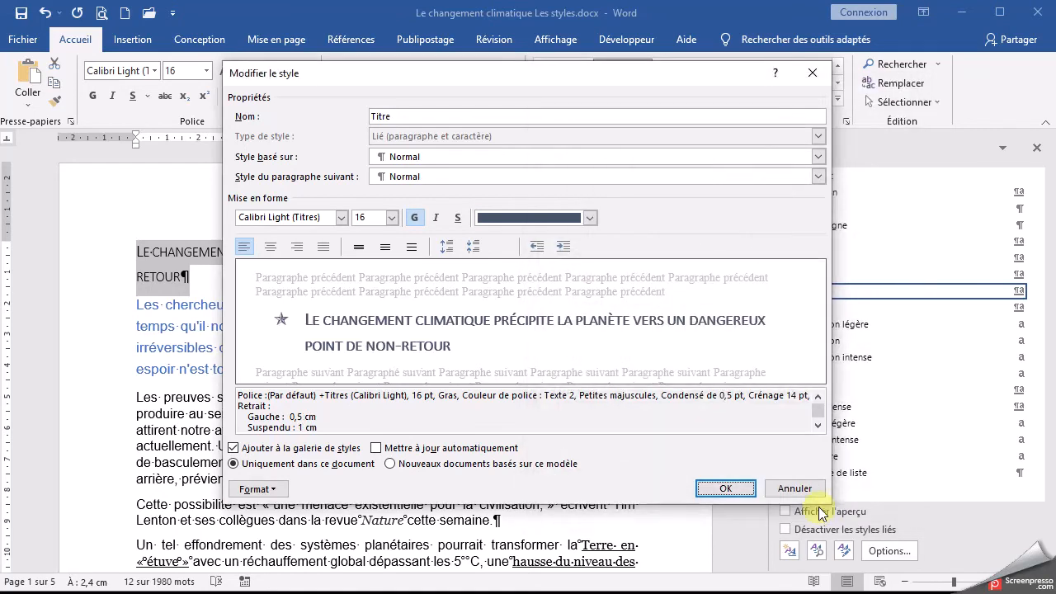
left_click(724, 488)
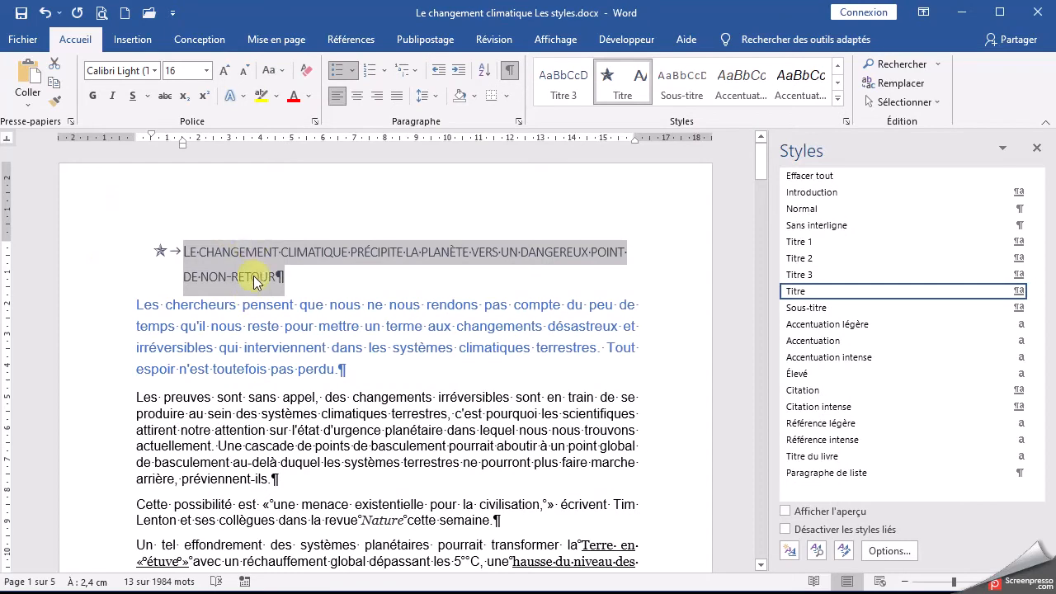
- Examine the headings throughout the document that use the modified Titre style
scroll(248, 301, "down", 15)
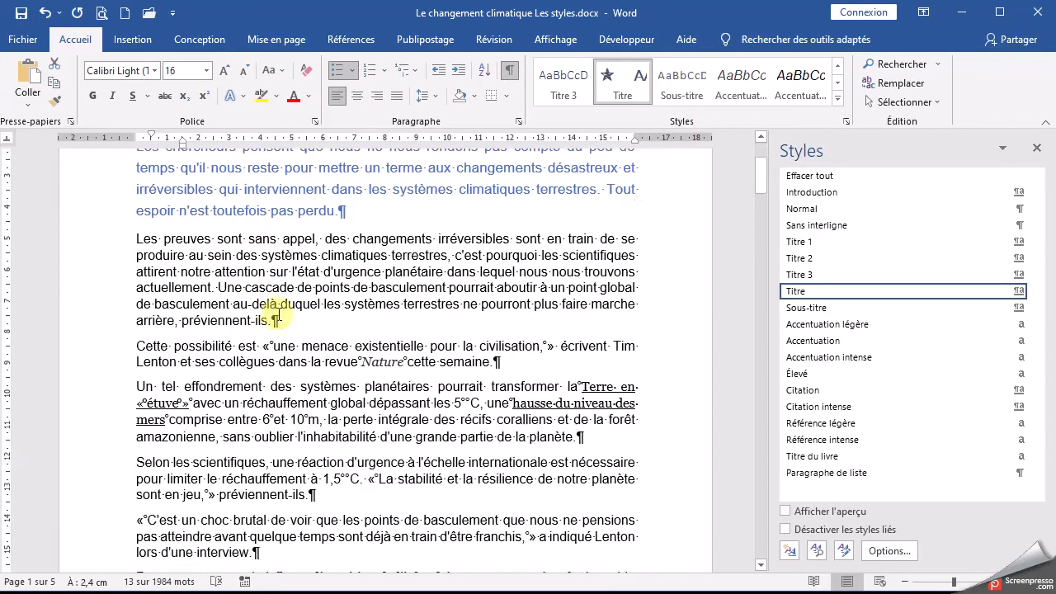
scroll(280, 316, "down", 3)
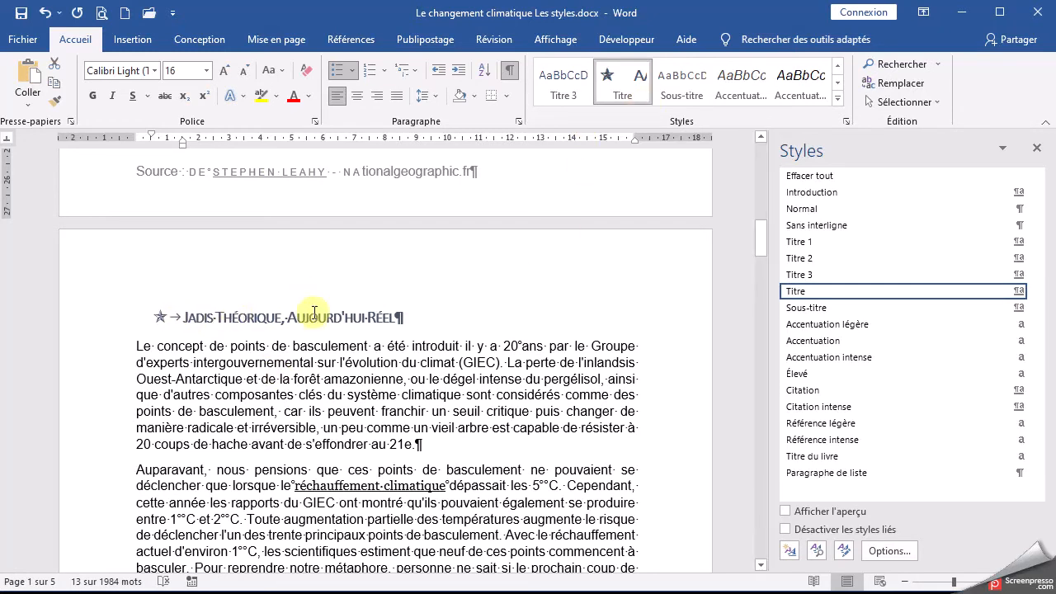
scroll(314, 311, "down", 18)
scroll(314, 312, "down", 20)
scroll(314, 312, "down", 20)
scroll(431, 391, "up", 20)
scroll(433, 386, "up", 20)
scroll(433, 384, "down", 10)
scroll(433, 383, "down", 7)
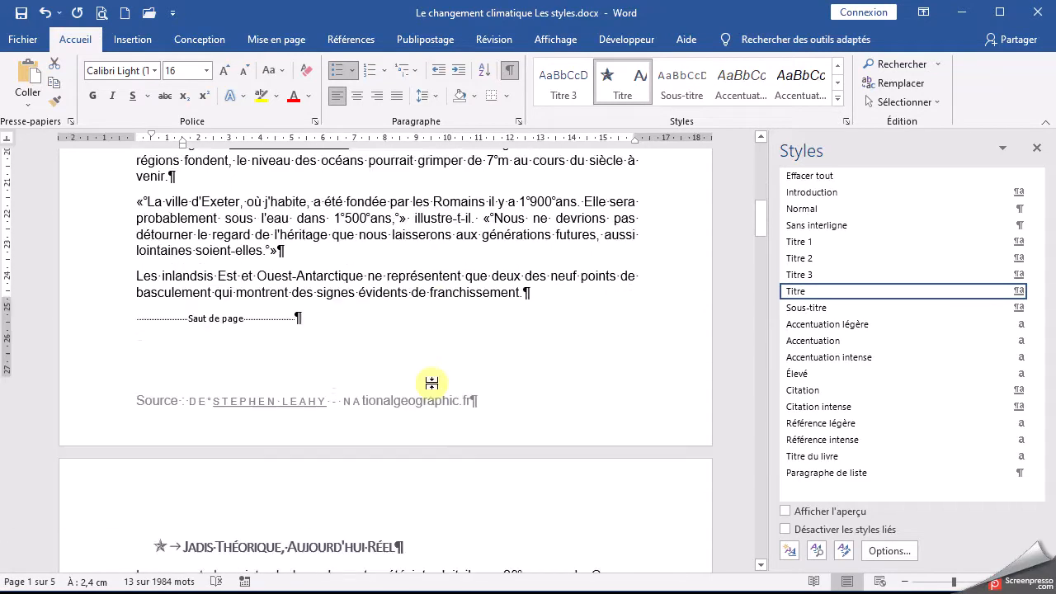
- Close the Styles pane and apply the Normal style to the page 2 heading "CE QUI SE PASSE EN ARCTIQUE, NE RESTE PAS EN ARCTIQUE"
scroll(433, 384, "down", 12)
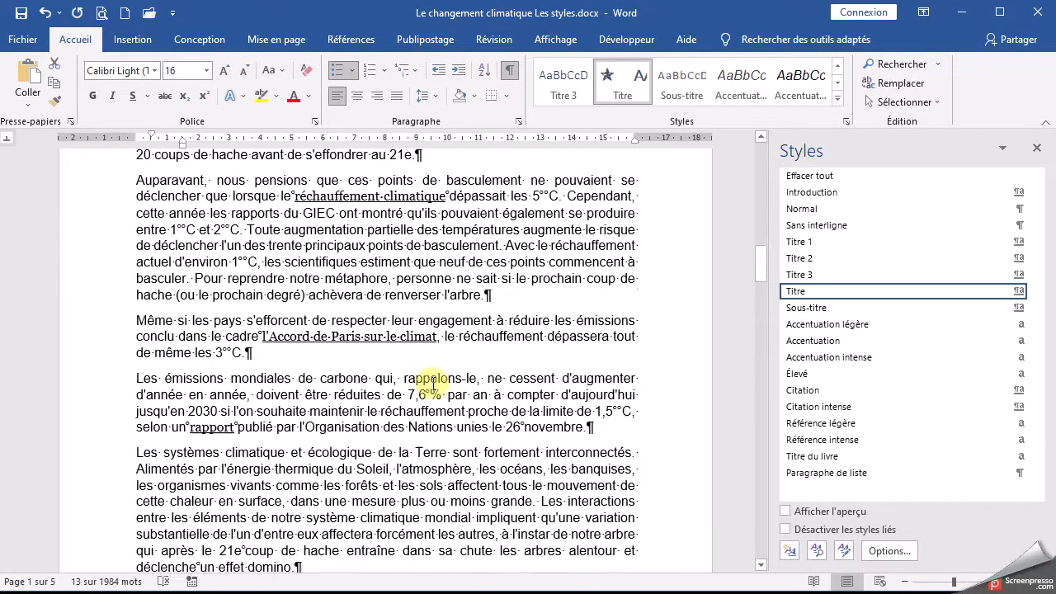
left_click(85, 367)
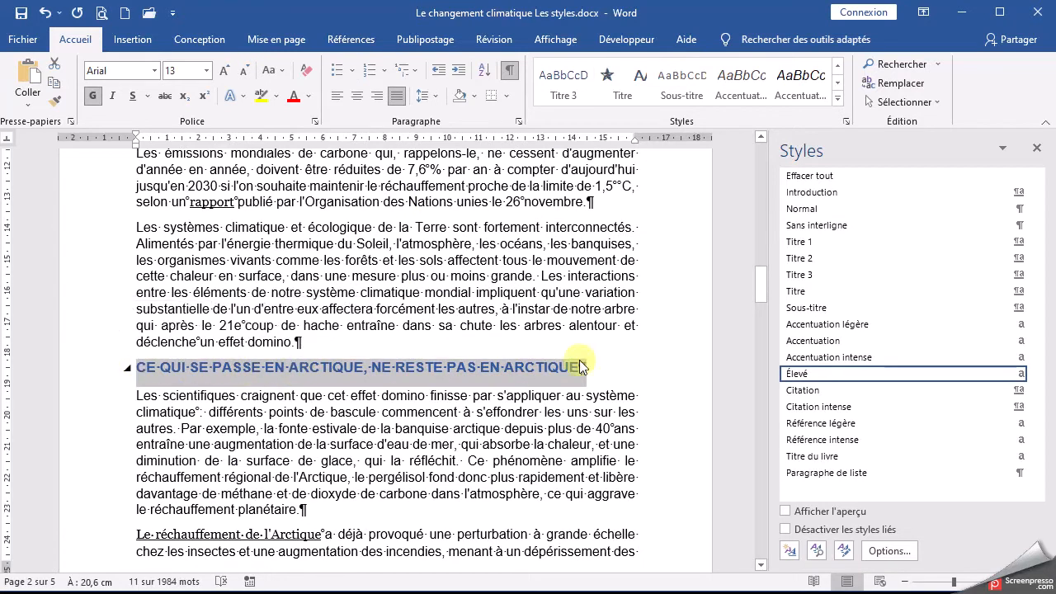
left_click(1036, 149)
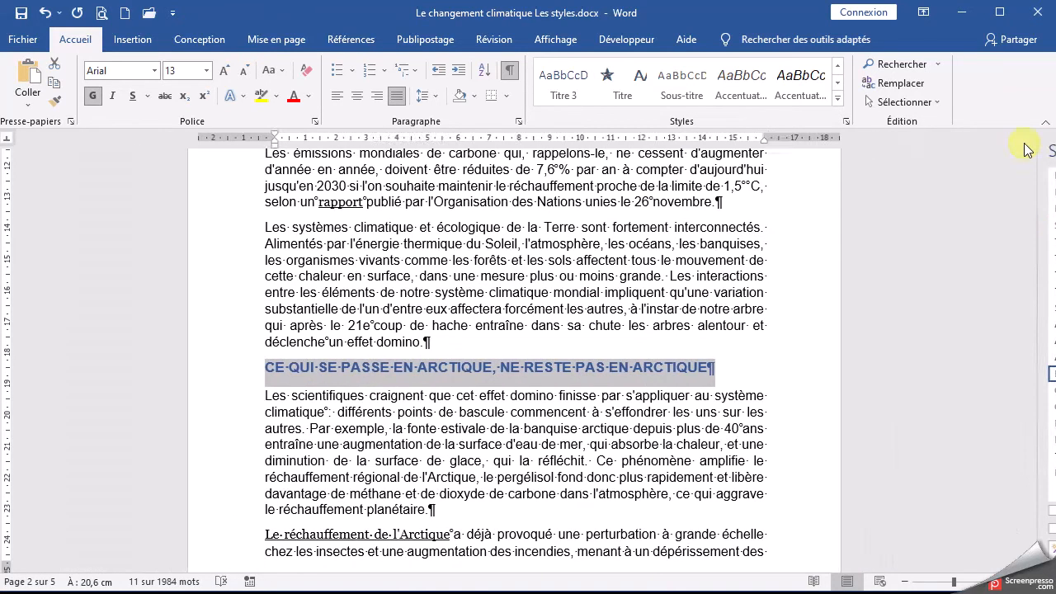
left_click(838, 101)
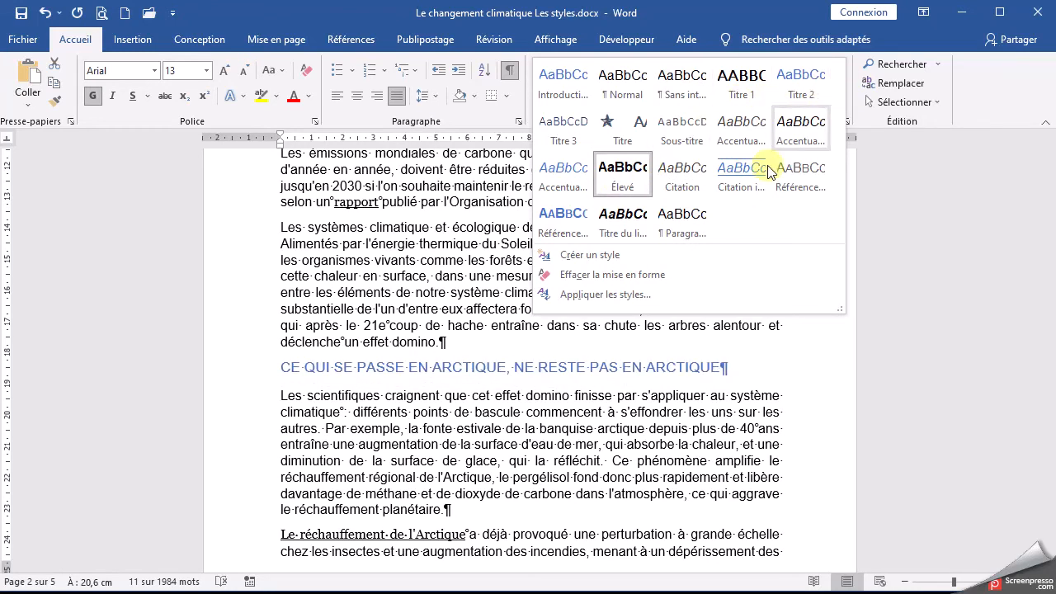
left_click(256, 370)
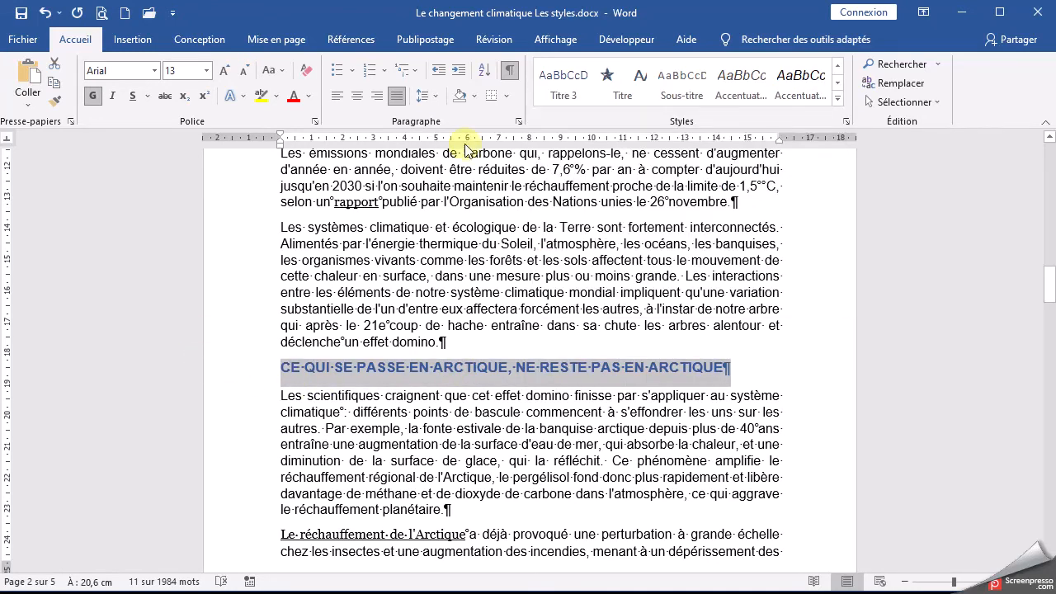
left_click(836, 66)
left_click(625, 81)
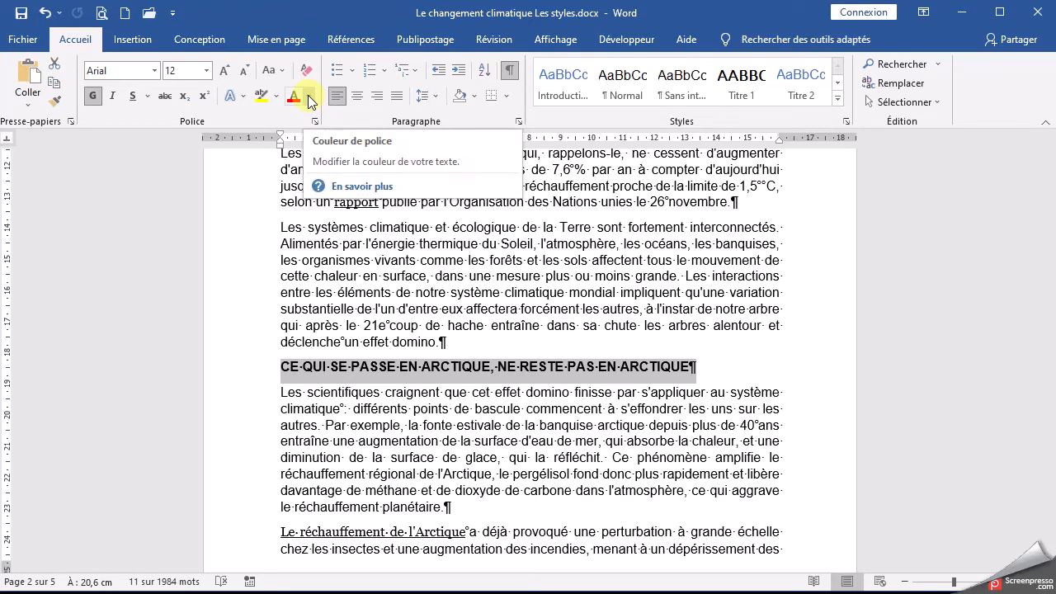
- Set the selected Arctic heading's font size to 13 and its font colour to the green theme colour
left_click(188, 69)
type("13")
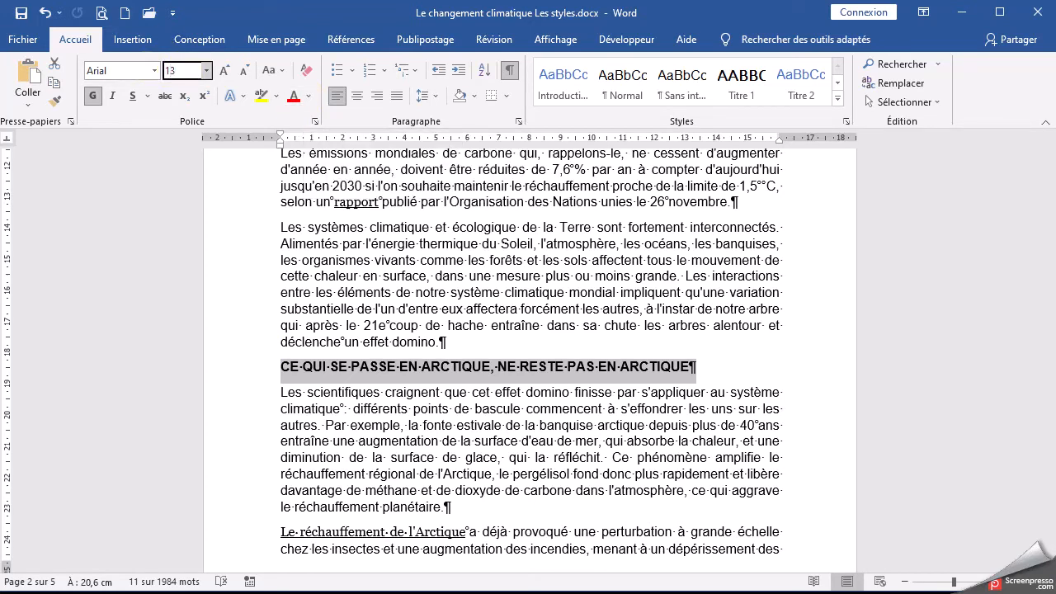
key("Return")
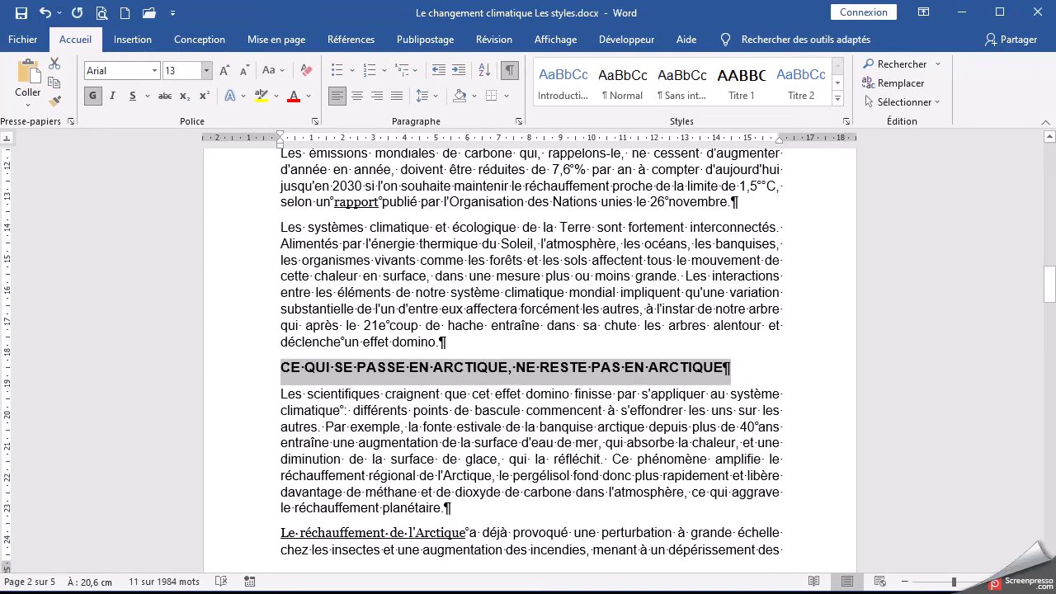
left_click(311, 95)
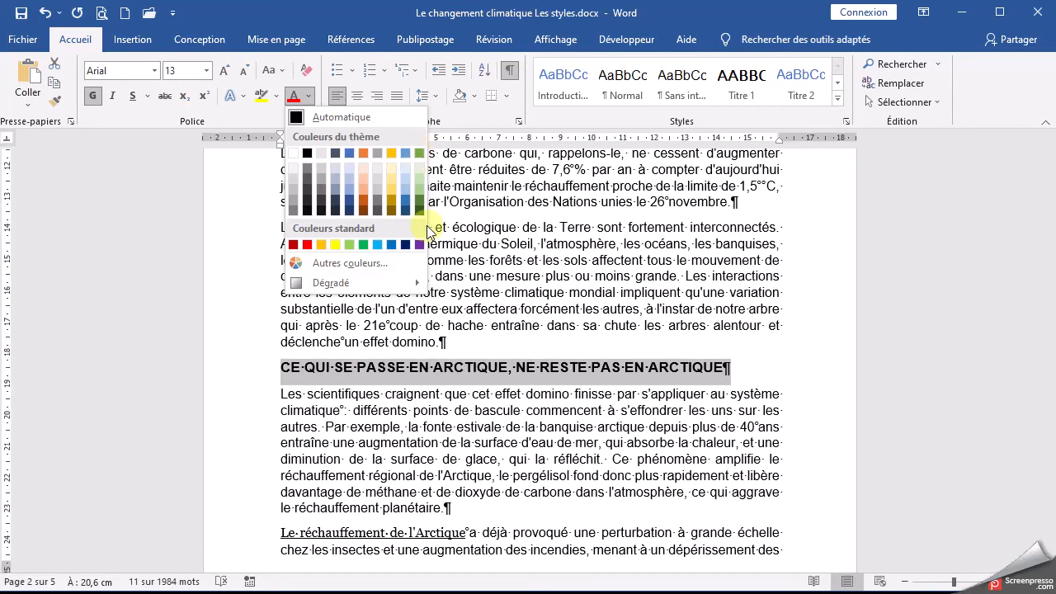
left_click(419, 154)
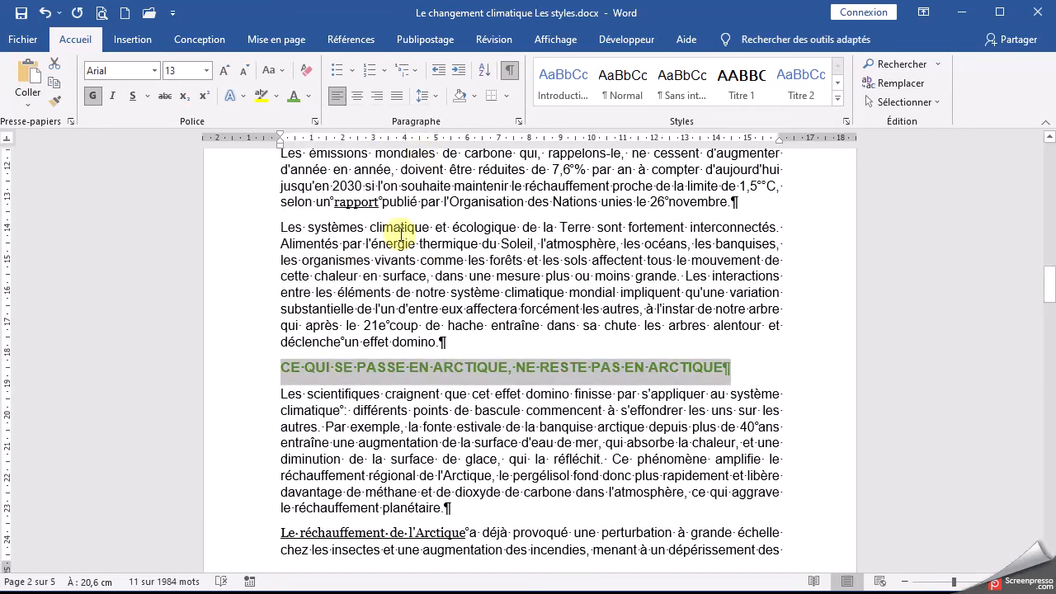
- Add a green round bullet to the Arctic heading and move its first-line indent to the page's left margin
left_click(352, 77)
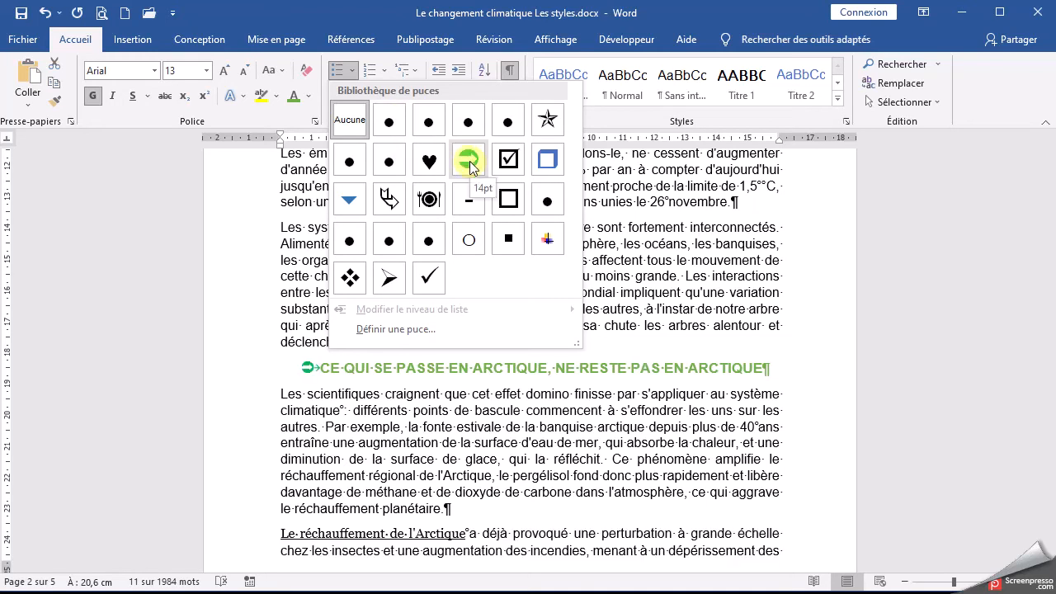
left_click(428, 122)
left_click(307, 380)
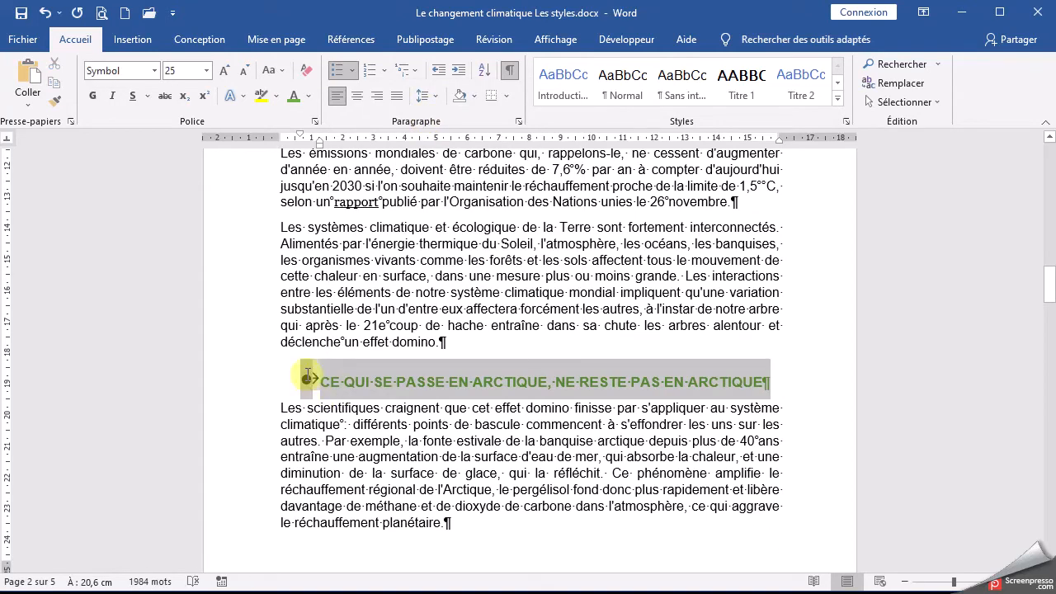
left_click_drag(302, 134, 281, 135)
left_click(294, 96)
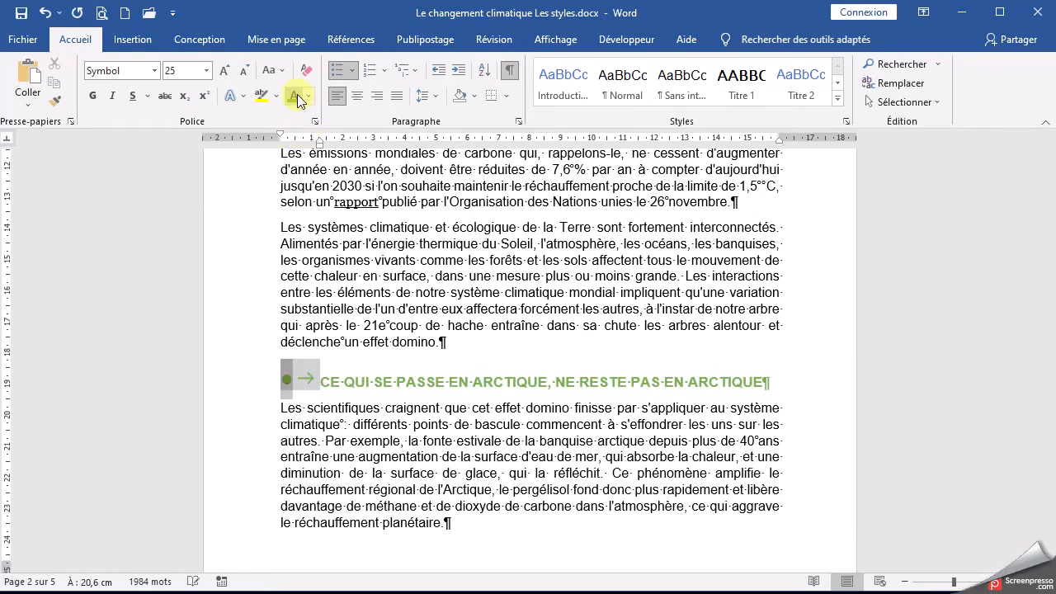
- Give the Arctic heading paragraph a light green theme-colour shading
left_click(227, 382)
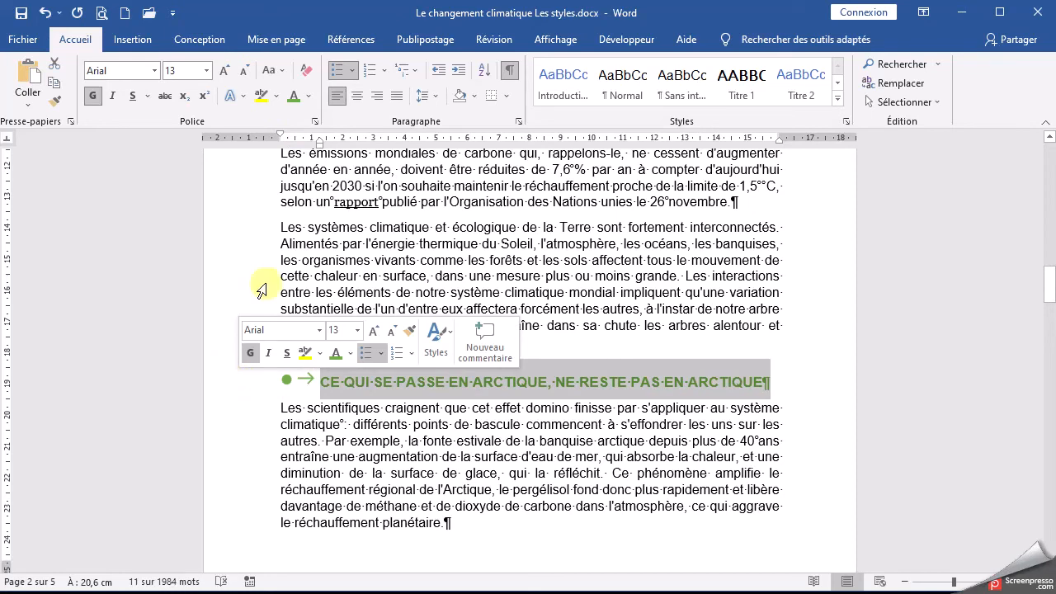
left_click(475, 96)
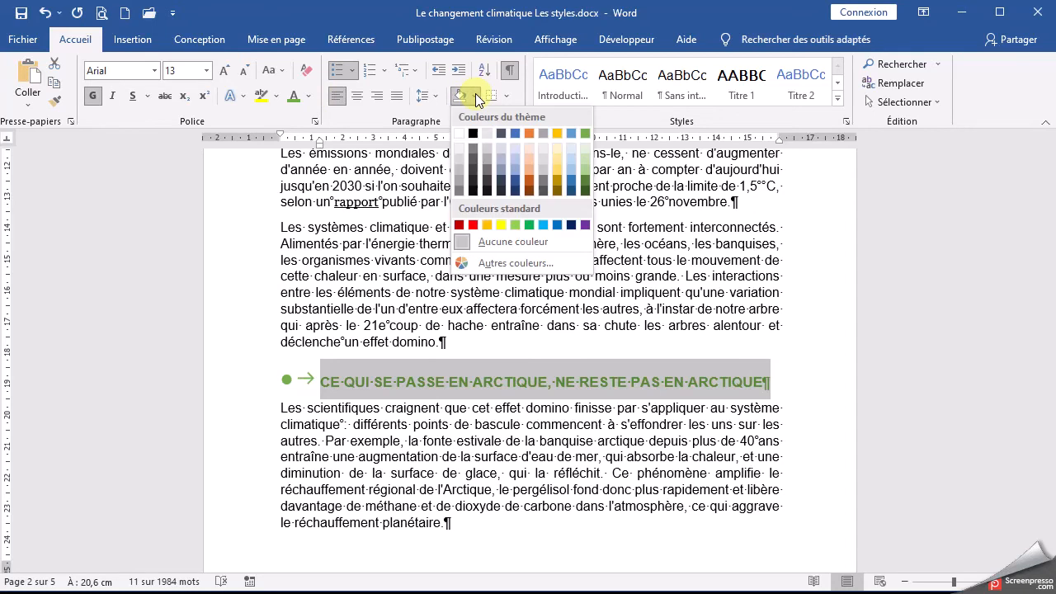
left_click(585, 153)
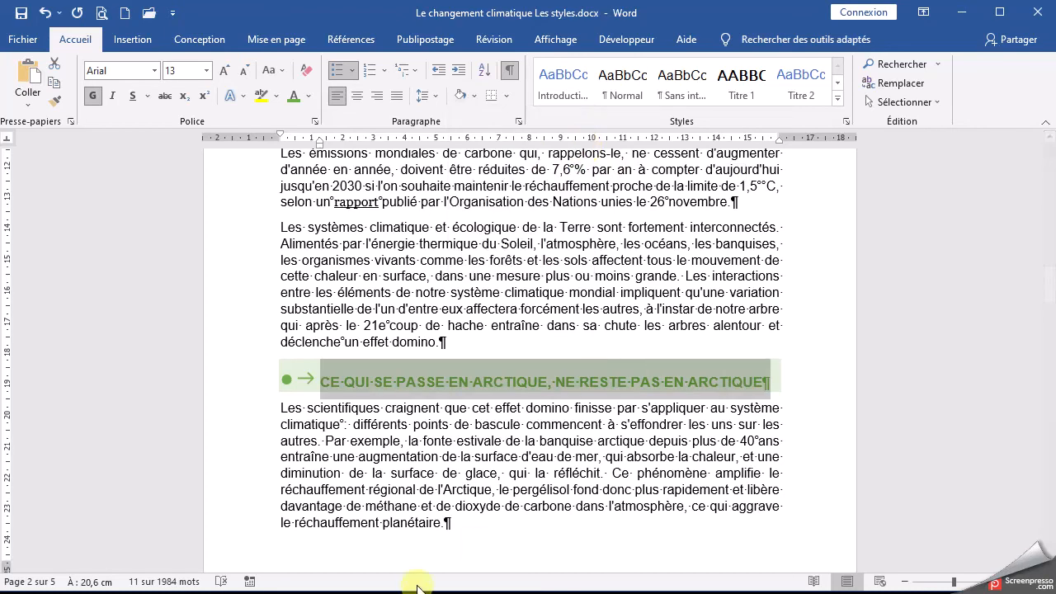
- Create a new style named "1 LA56" from the formatting of the Arctic heading
left_click(217, 383)
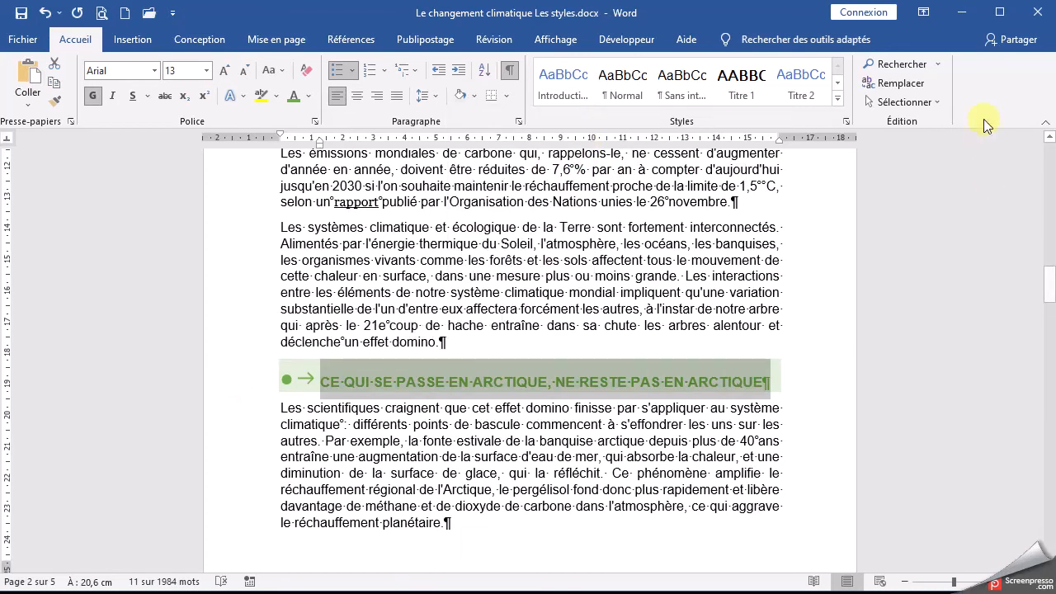
left_click(839, 100)
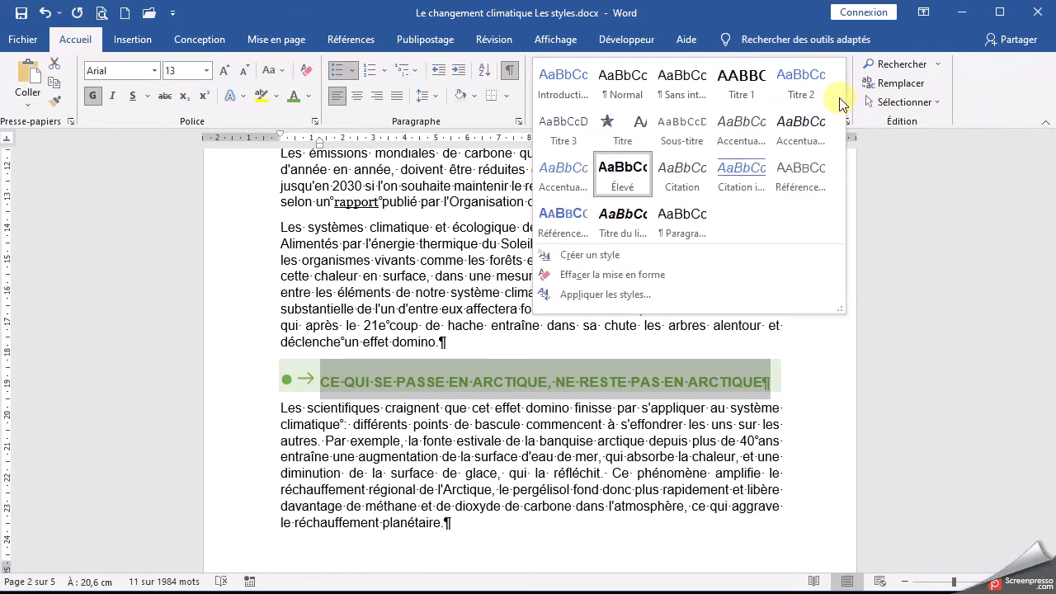
left_click(598, 257)
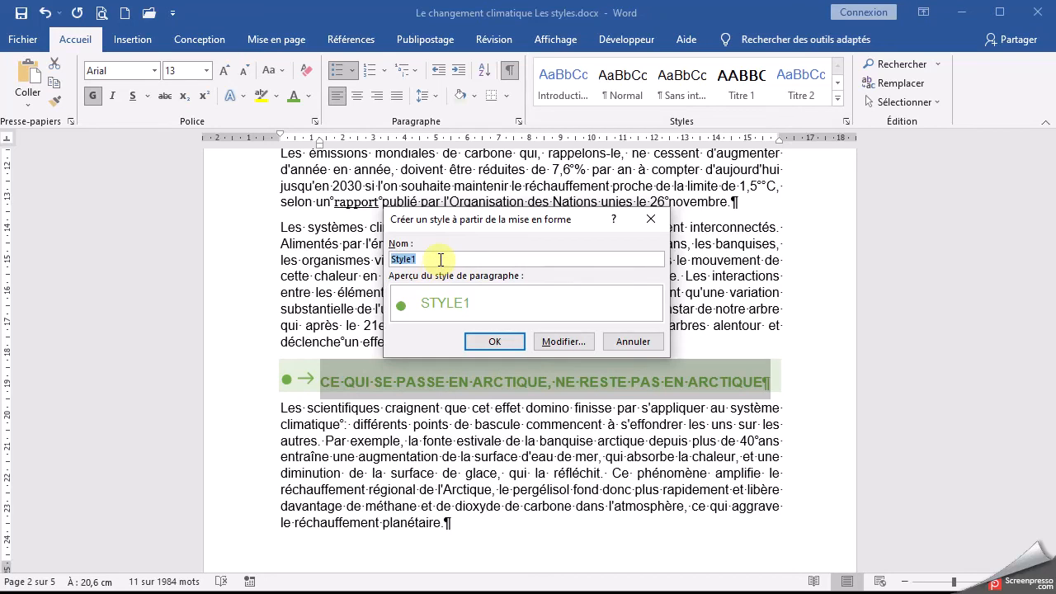
type("1 LA56")
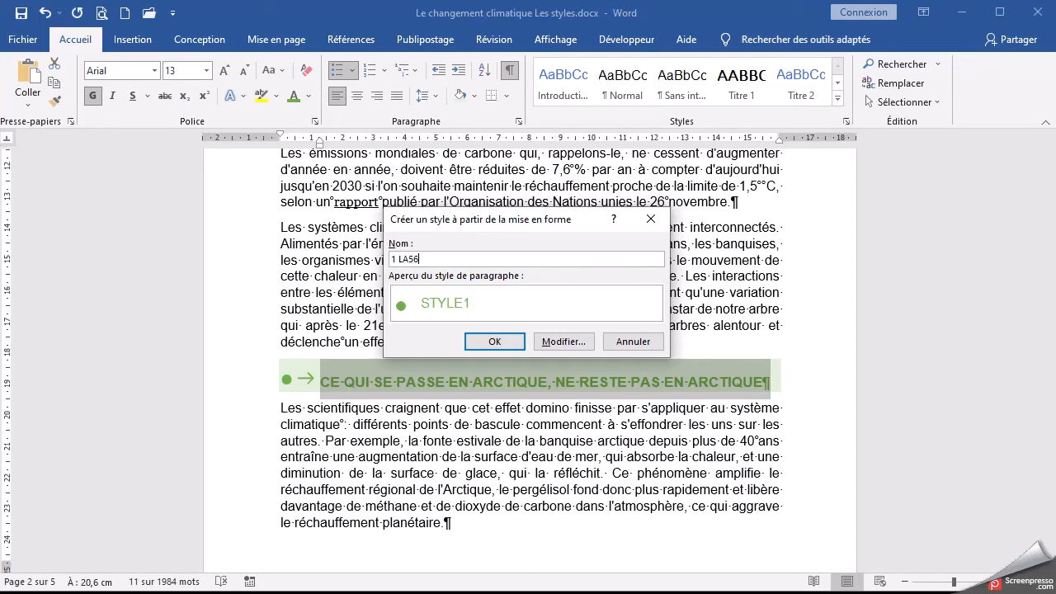
left_click(512, 343)
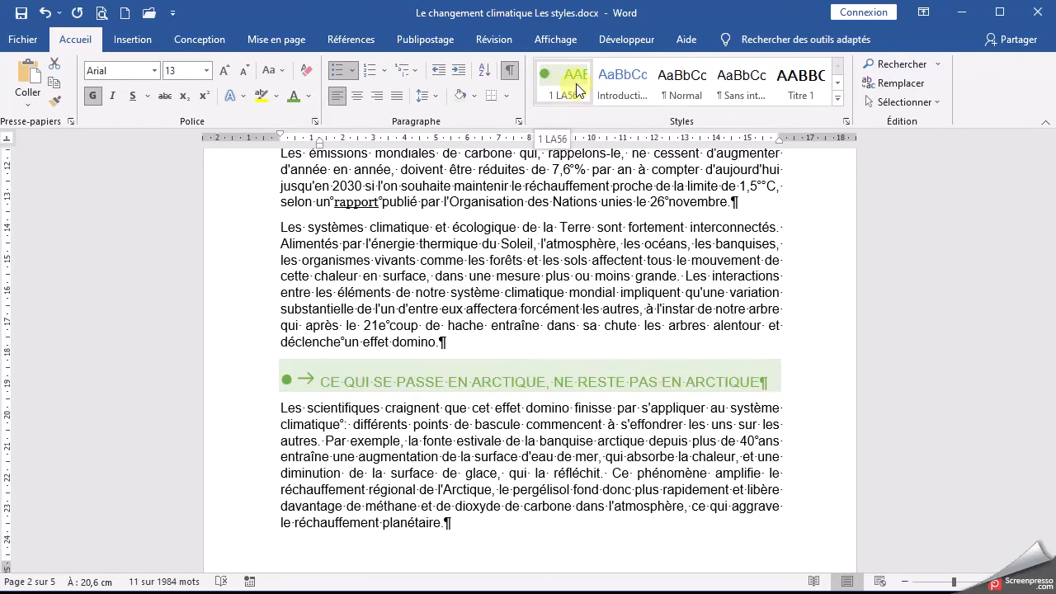
- Apply the 1 LA56 style to the heading "Déclarer l'état d'urgence climatique planétaire" on page 3
left_click(537, 410)
scroll(537, 410, "down", 3)
scroll(540, 314, "down", 10)
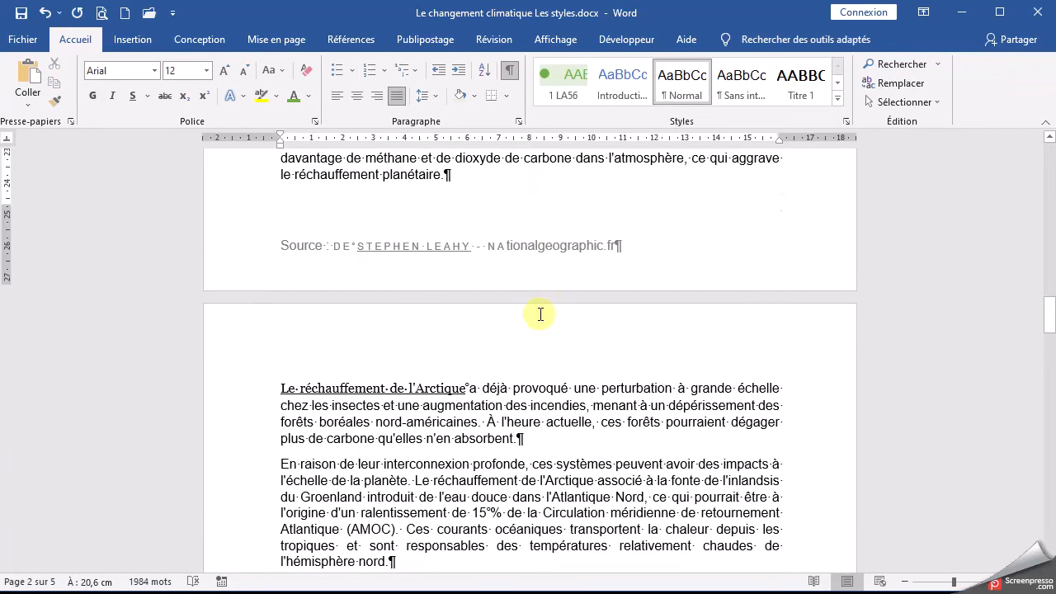
left_click(241, 410)
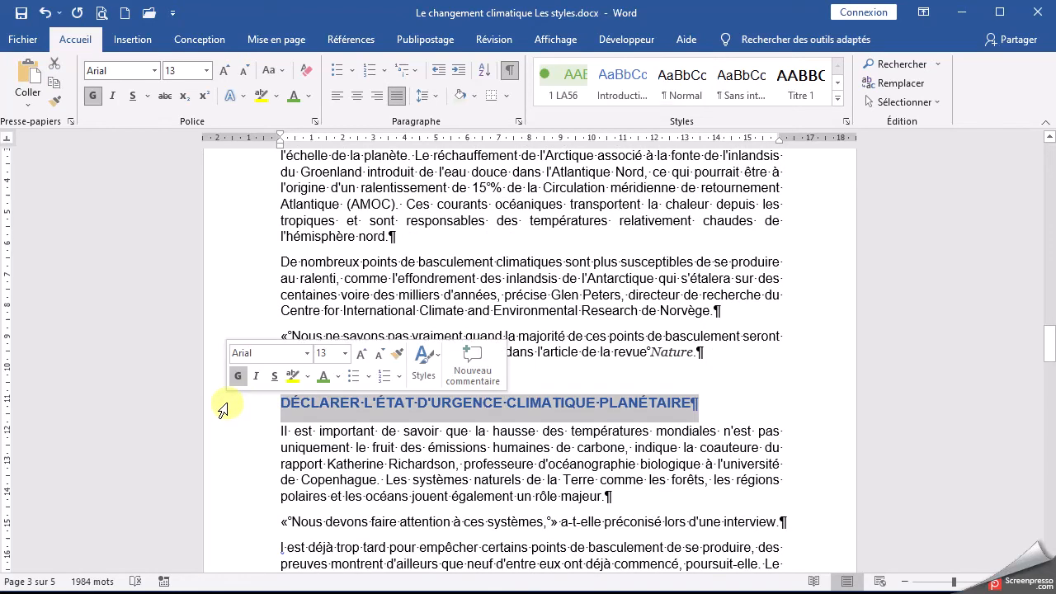
left_click(565, 88)
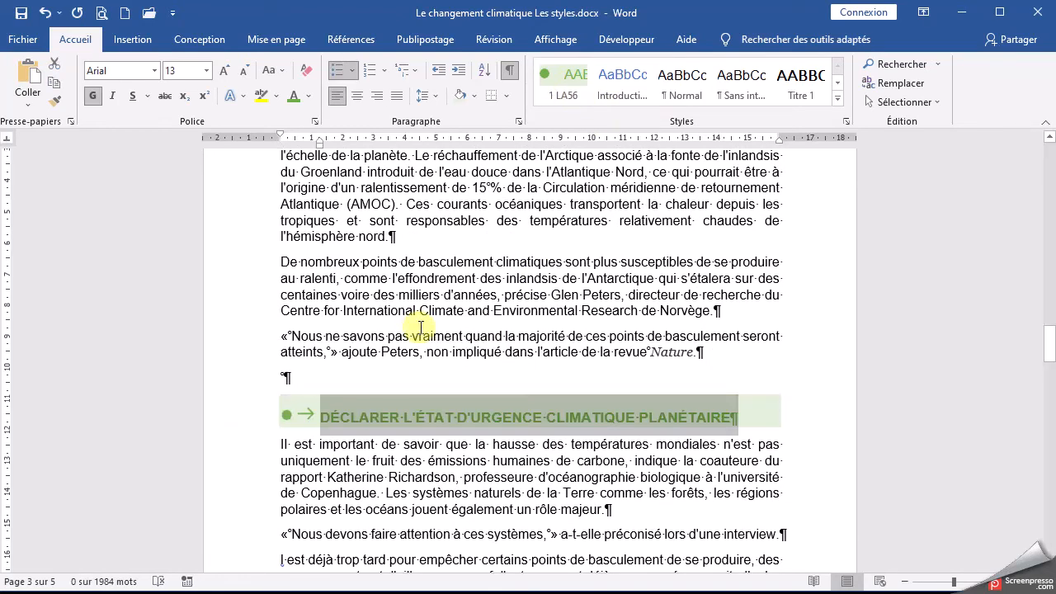
- Examine the headings through to the document's end and back up to the main title
scroll(370, 322, "down", 13)
scroll(247, 346, "down", 18)
scroll(249, 346, "down", 16)
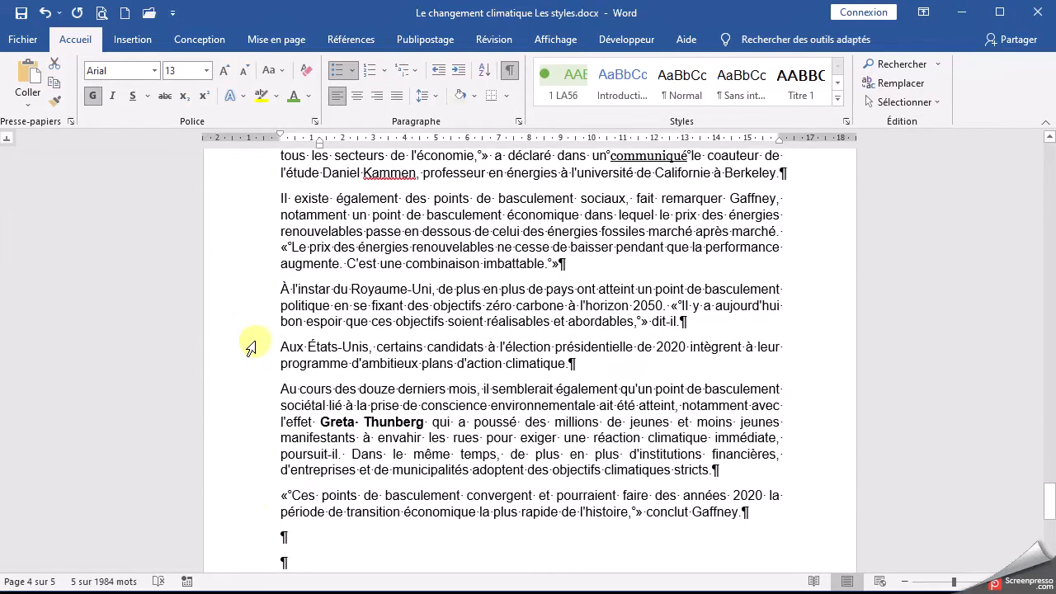
scroll(251, 346, "up", 15)
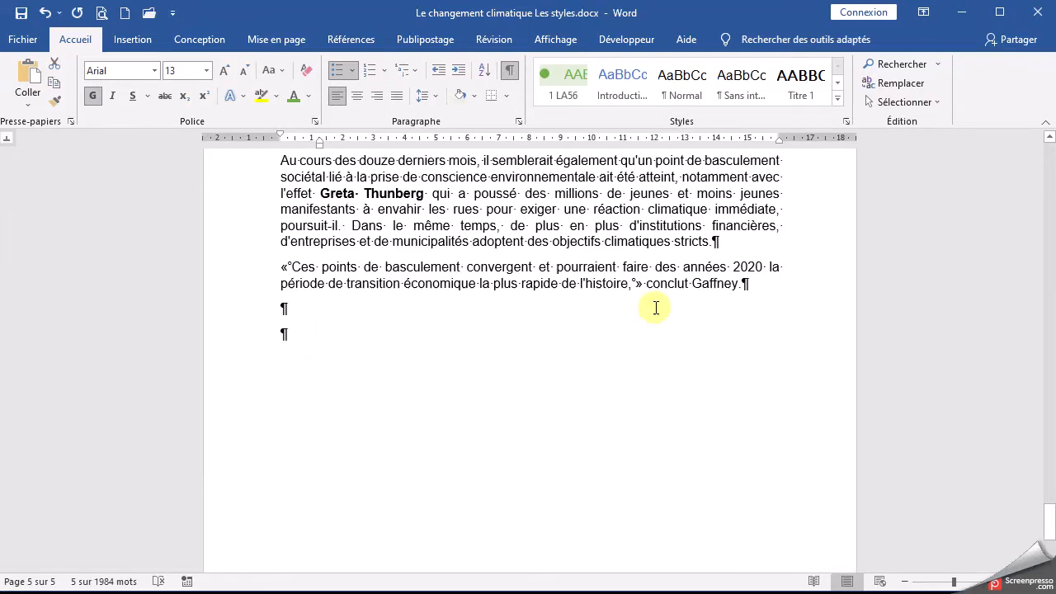
scroll(721, 317, "up", 12)
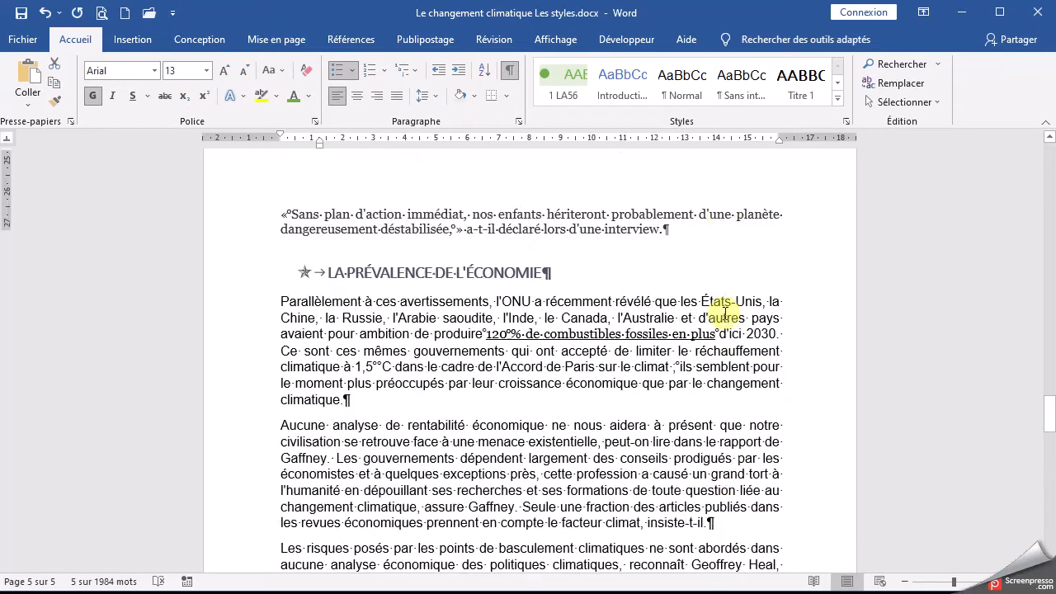
scroll(726, 311, "up", 12)
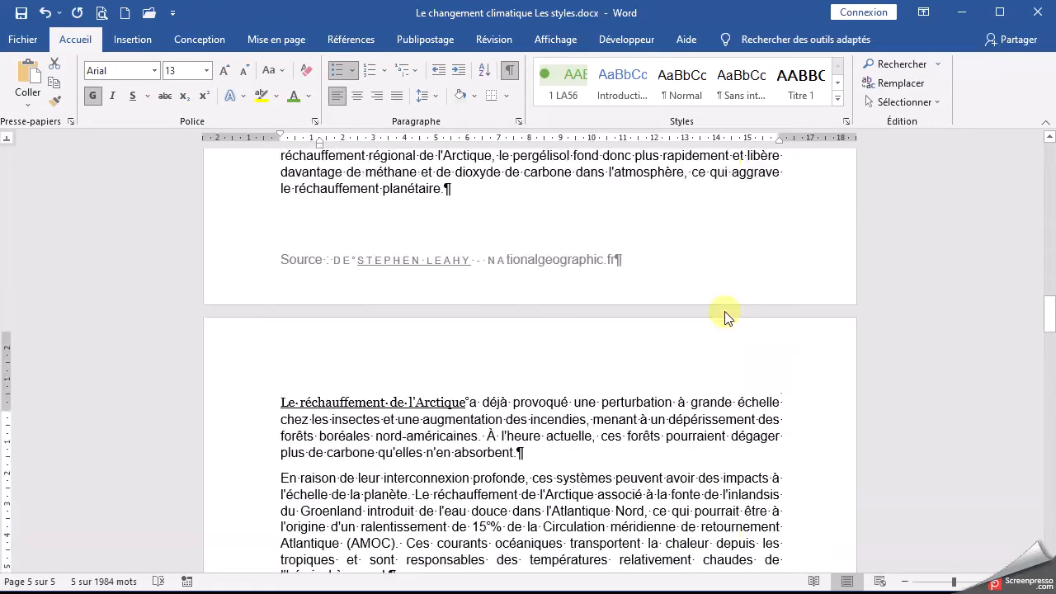
scroll(725, 311, "up", 12)
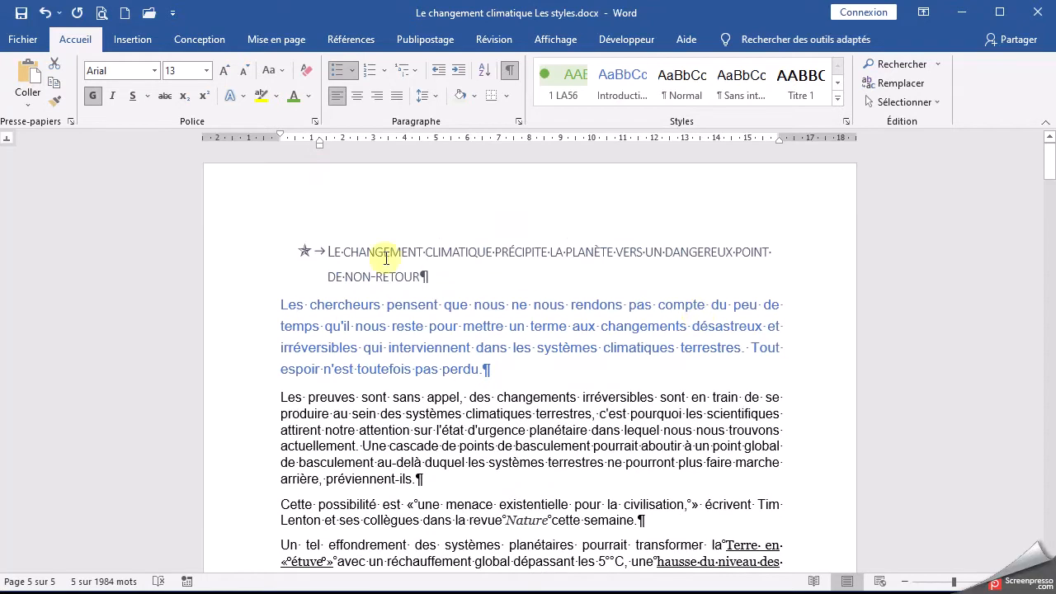
- Preview the available gallery styles on the blue introduction paragraph without applying any of them
left_click(557, 333)
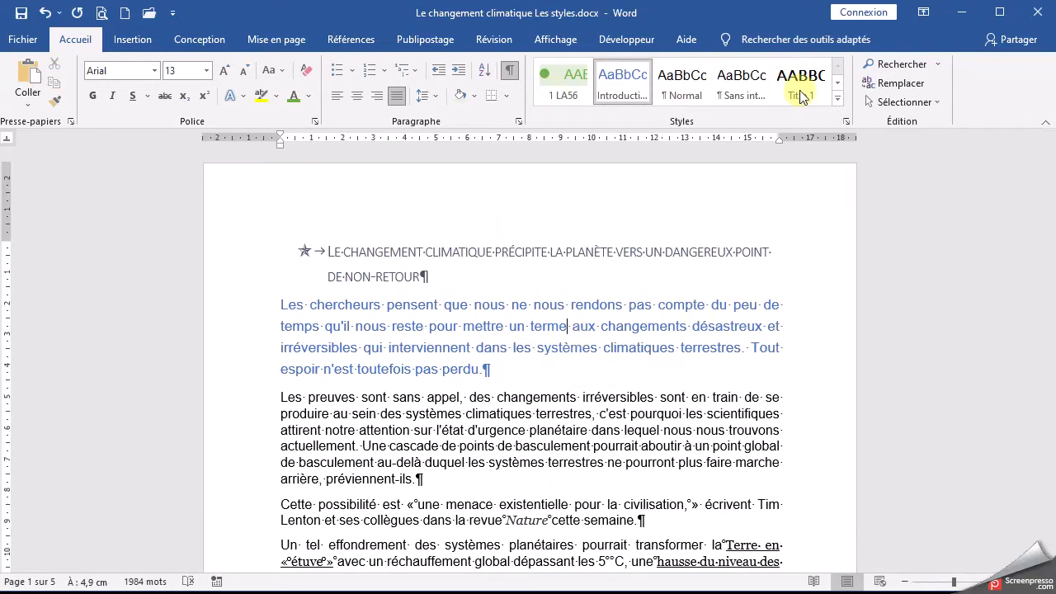
left_click(840, 102)
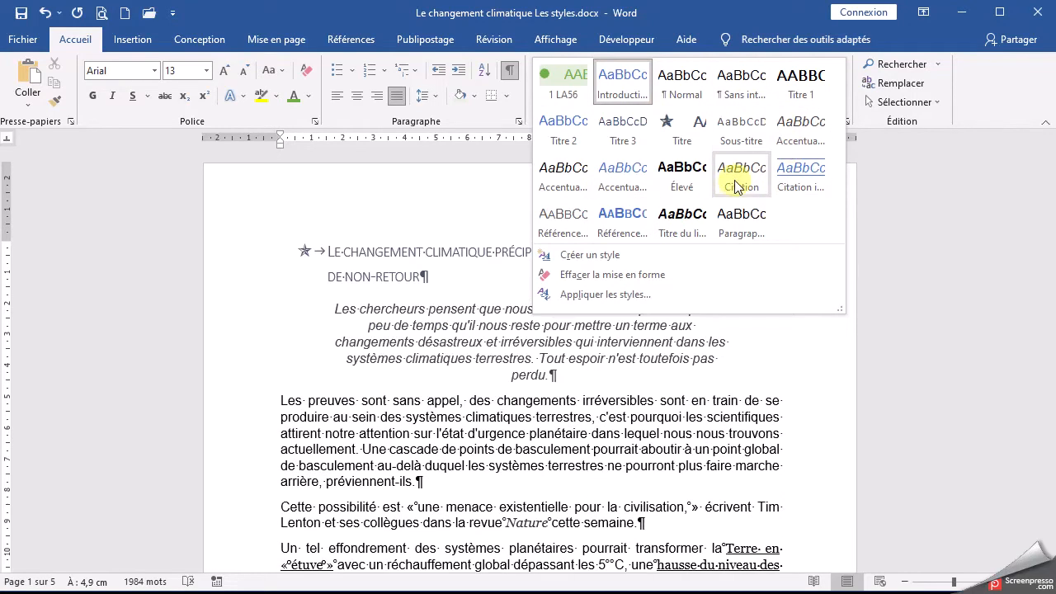
left_click(234, 247)
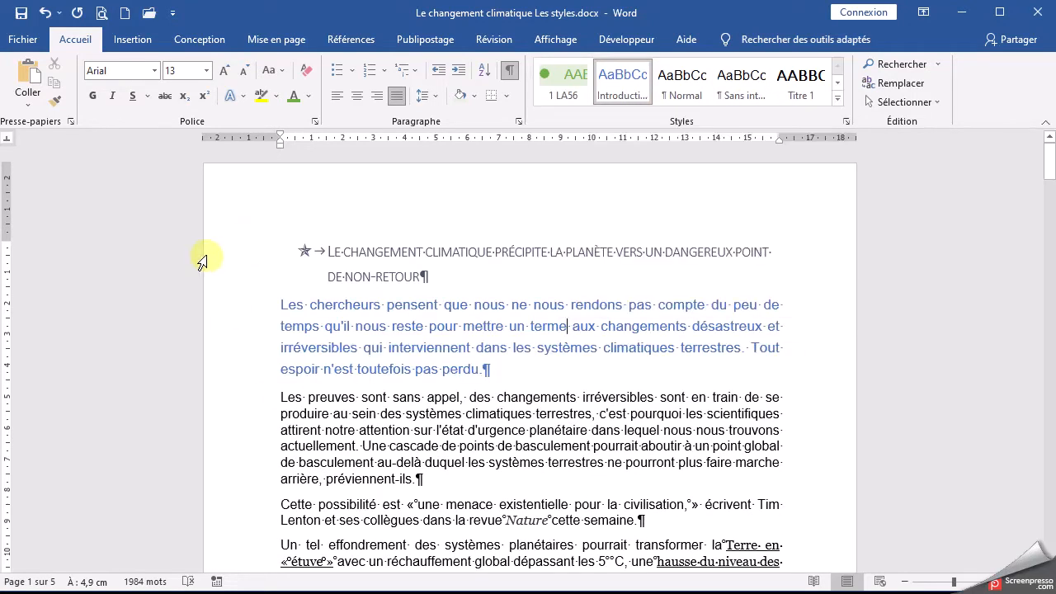
- Review the modification settings and additional format categories of the Titre 1 style, leaving the style unmodified
left_click(845, 121)
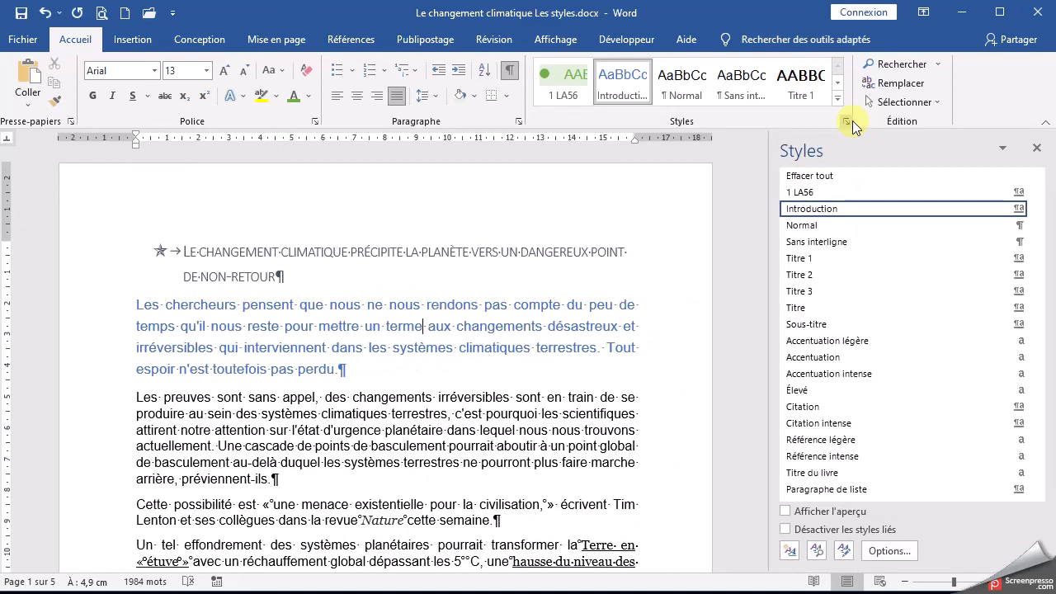
left_click(1032, 259)
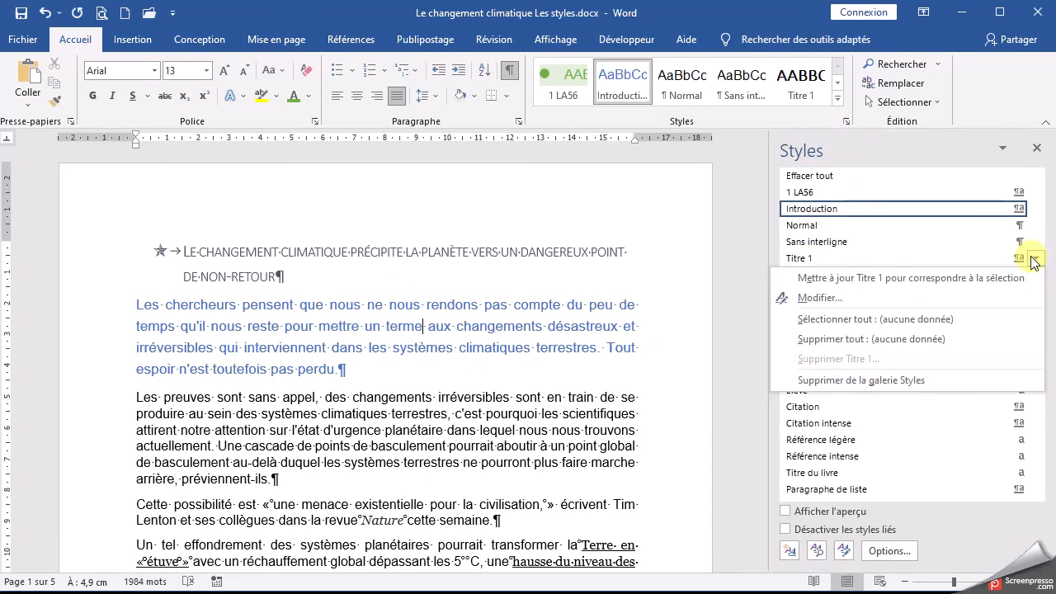
left_click(835, 298)
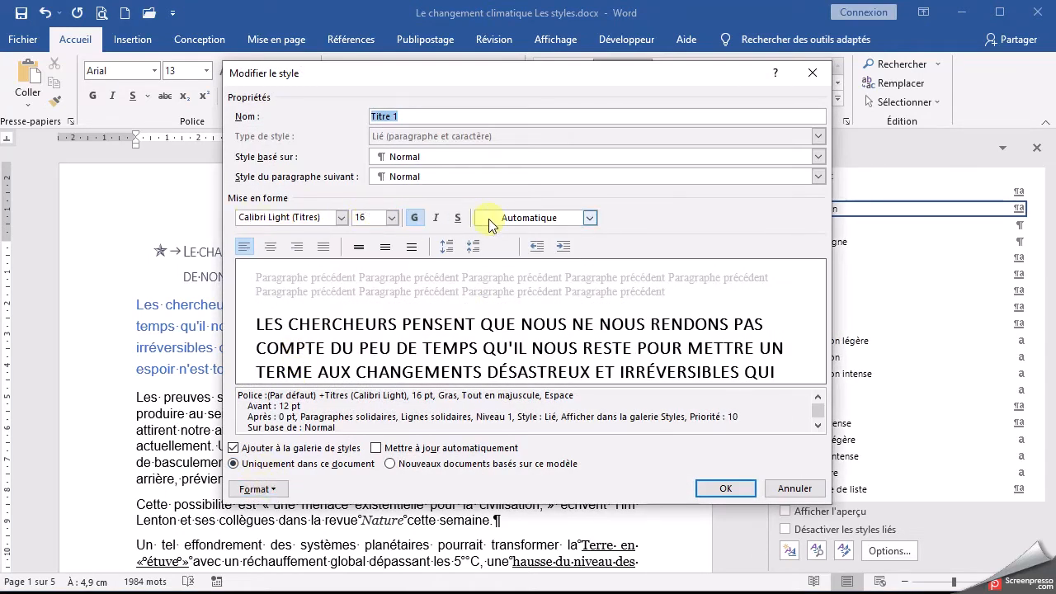
left_click(256, 489)
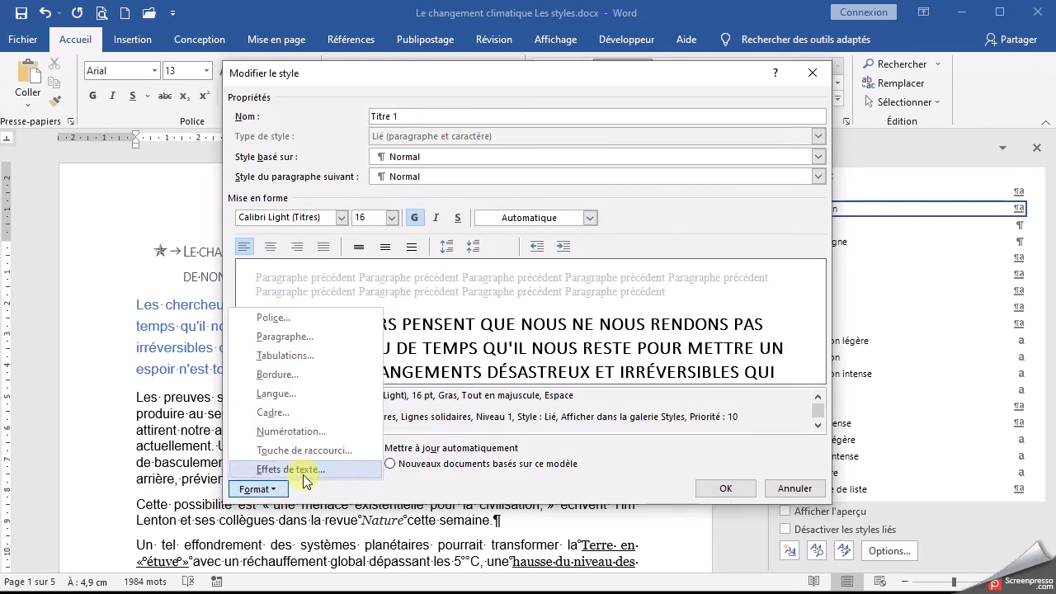
left_click(793, 490)
left_click(793, 490)
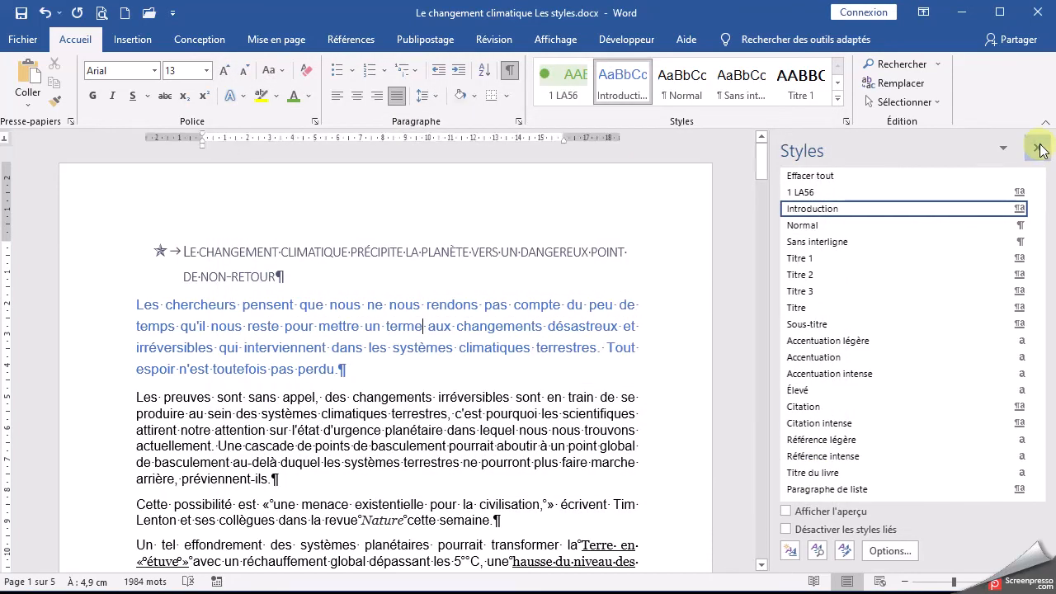
left_click(1036, 148)
- Select the paragraph beginning "Les preuves sont sans appel" and view the option for creating a style from its formatting
scroll(251, 326, "down", 2)
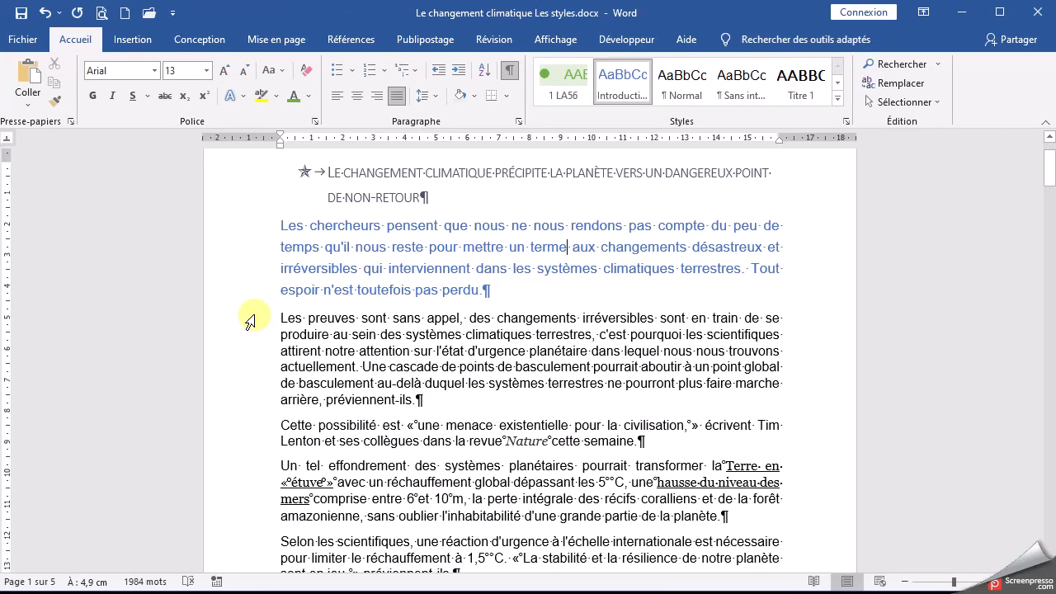
left_click_drag(250, 320, 437, 401)
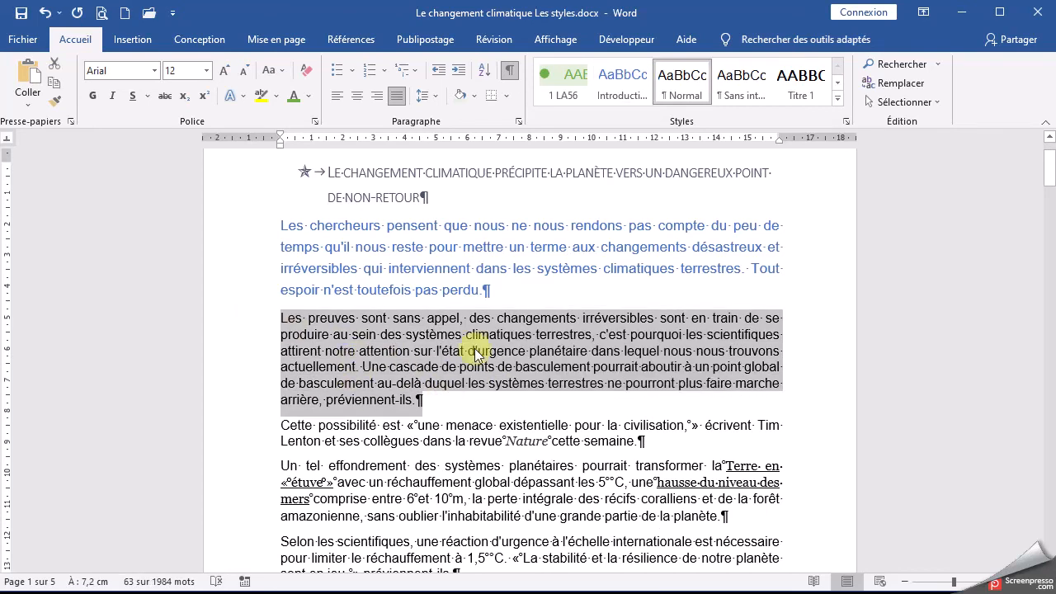
left_click(838, 100)
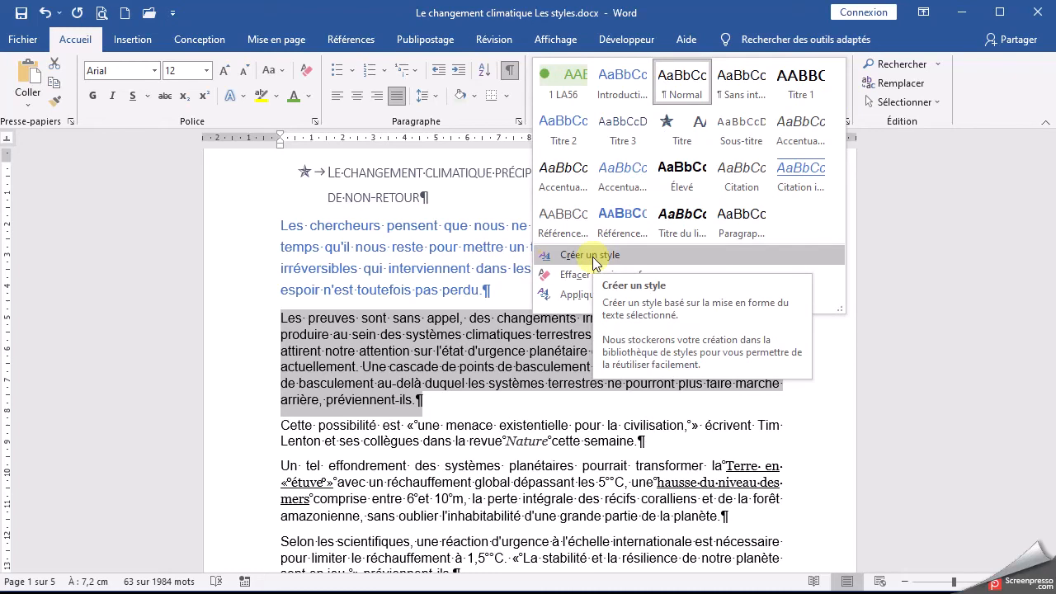
left_click(825, 415)
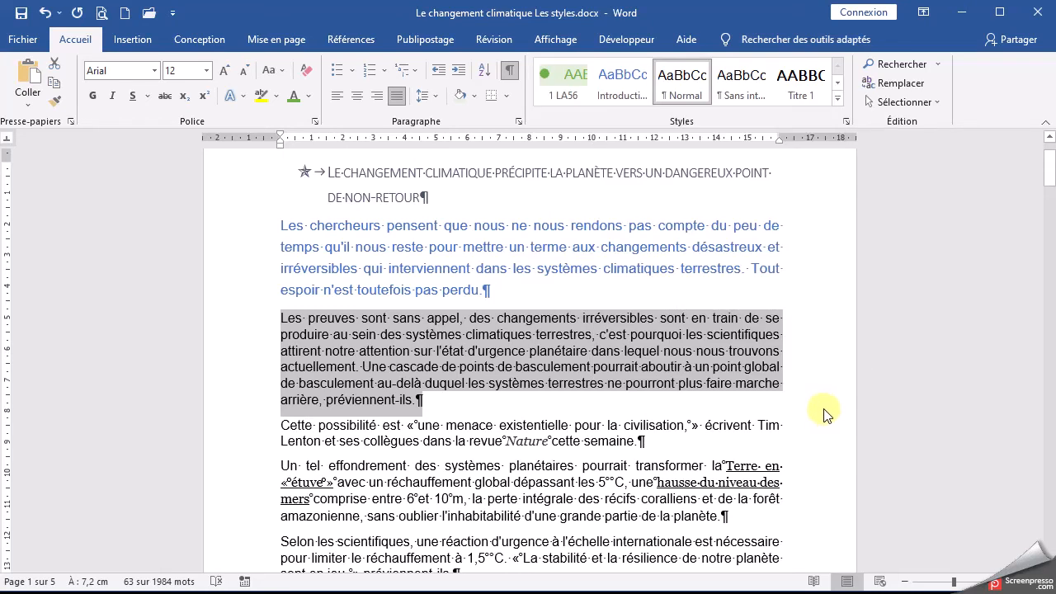
left_click(824, 401)
- Look through all pages of the document to compare the styled headings and body text
scroll(642, 379, "up", 1)
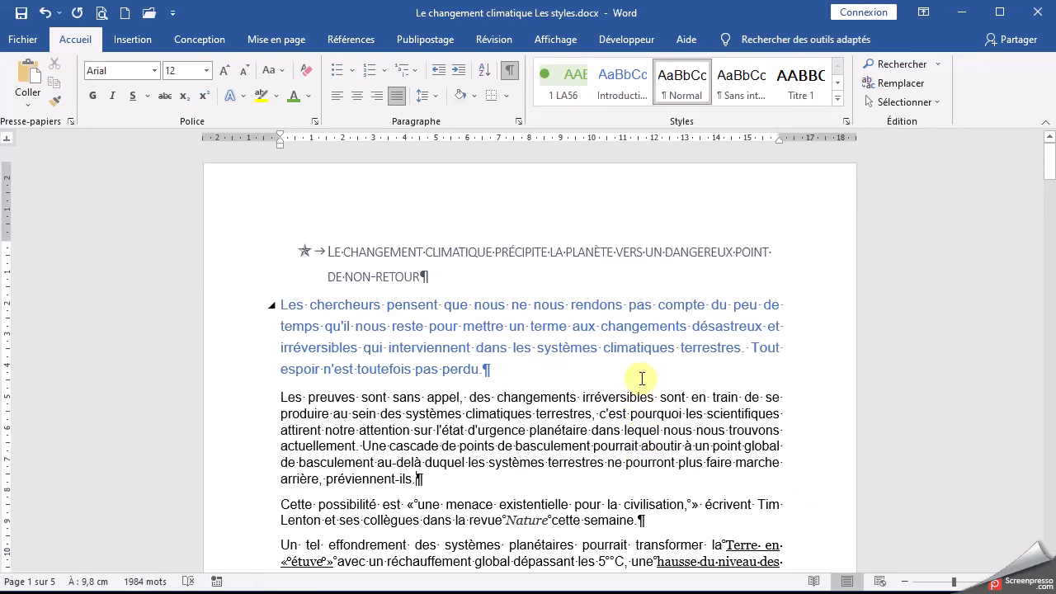
scroll(642, 378, "down", 1)
scroll(642, 377, "down", 2)
scroll(642, 372, "down", 16)
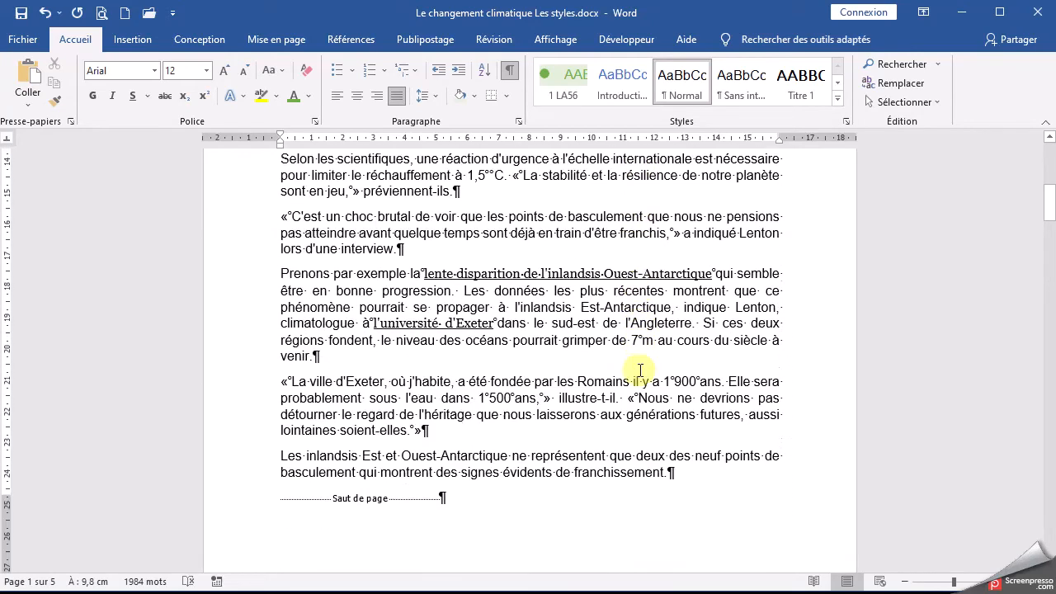
scroll(639, 366, "down", 20)
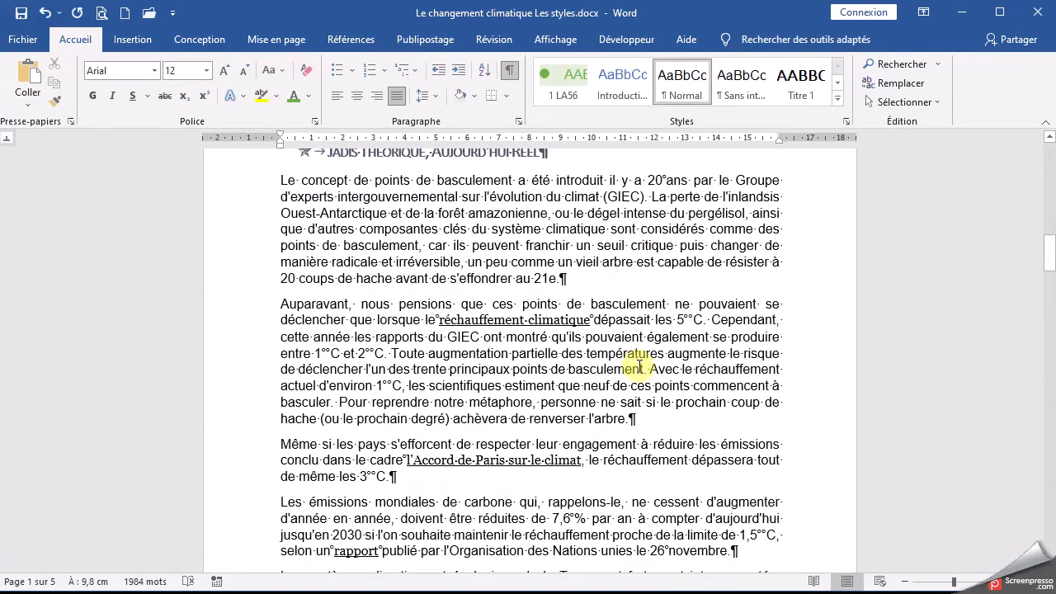
scroll(640, 363, "down", 20)
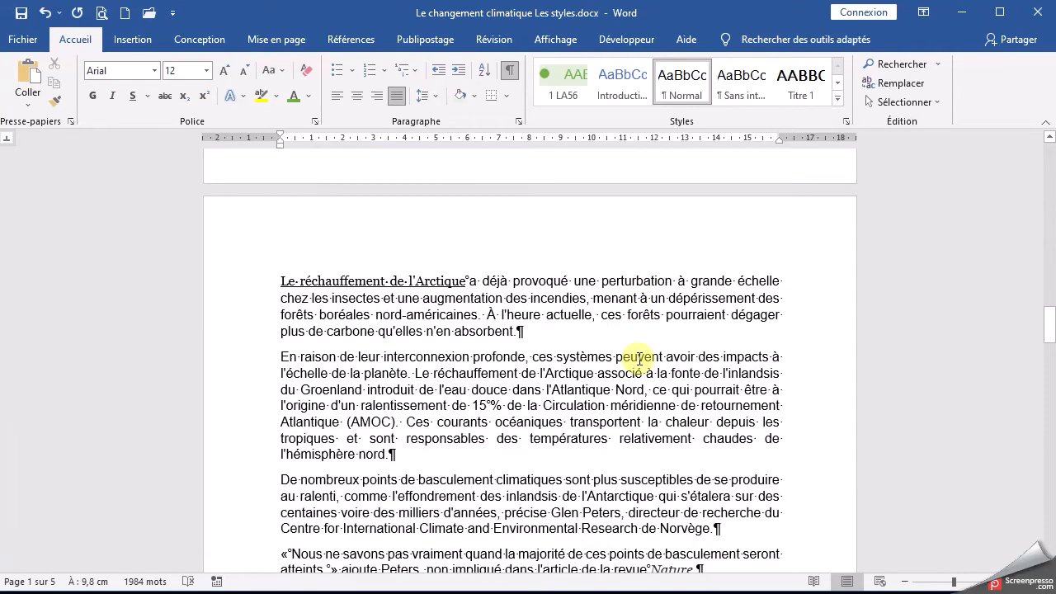
scroll(639, 355, "down", 20)
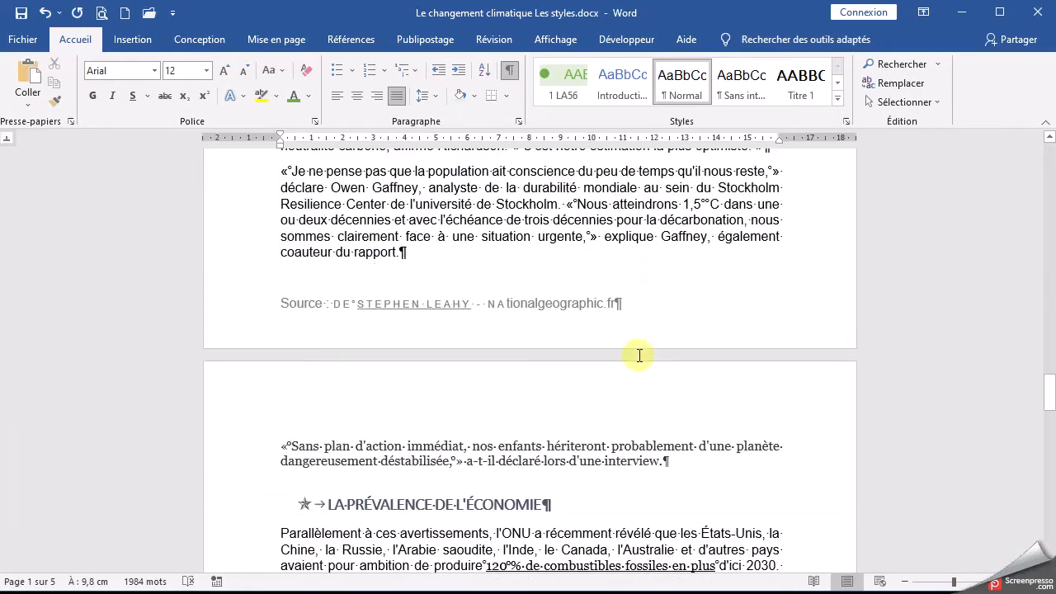
scroll(640, 354, "down", 20)
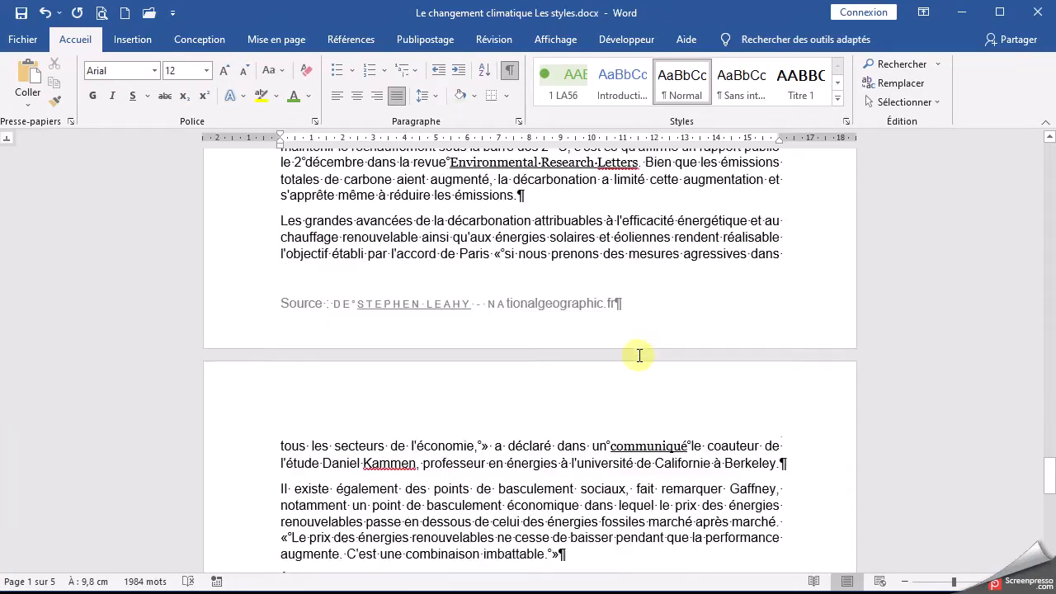
scroll(639, 352, "down", 5)
scroll(640, 346, "up", 10)
scroll(641, 343, "down", 5)
scroll(644, 340, "up", 15)
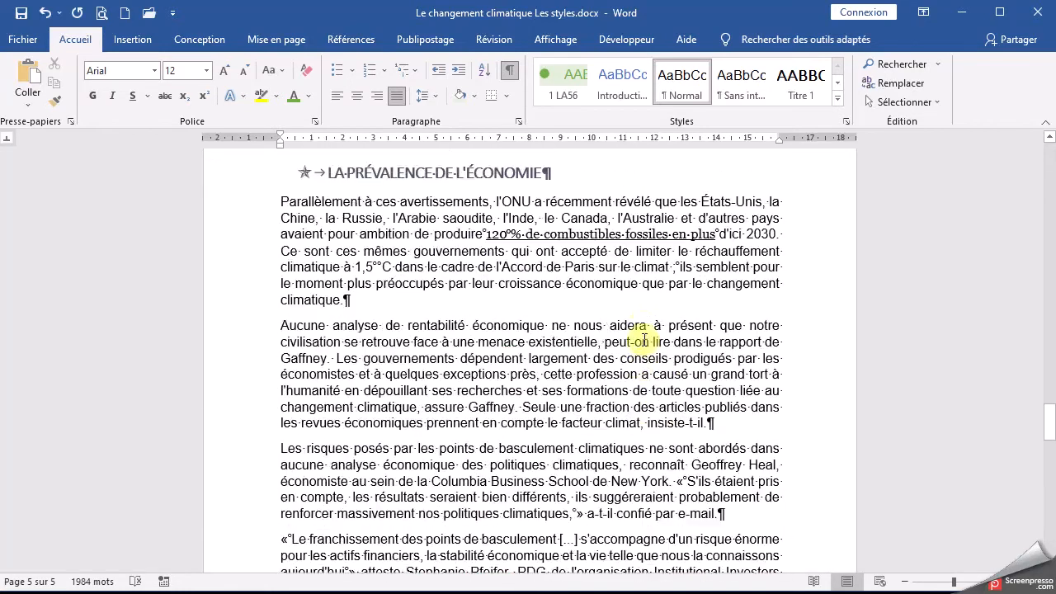
scroll(643, 338, "up", 20)
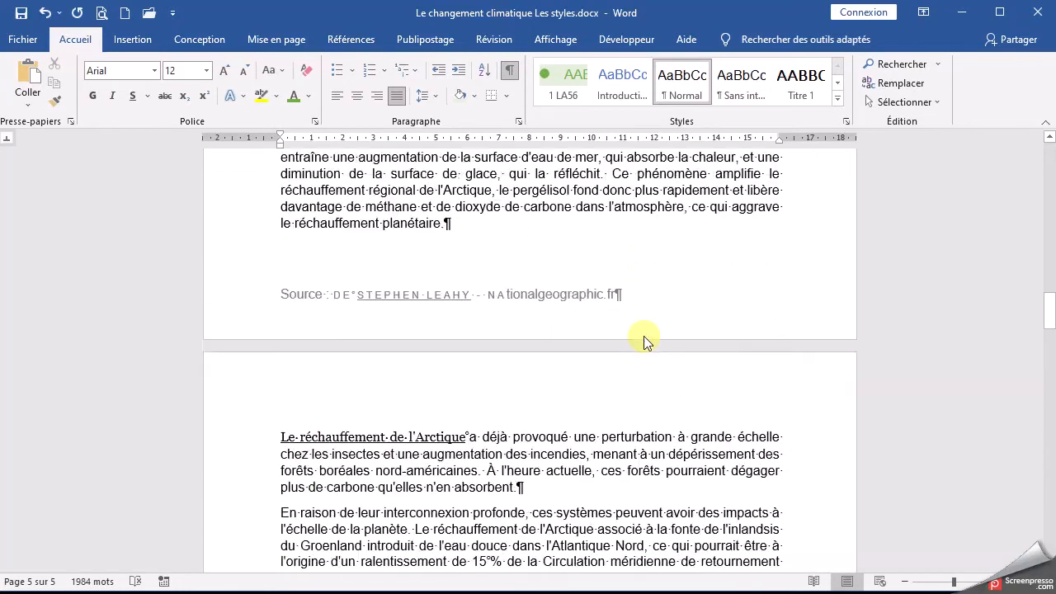
scroll(645, 336, "up", 20)
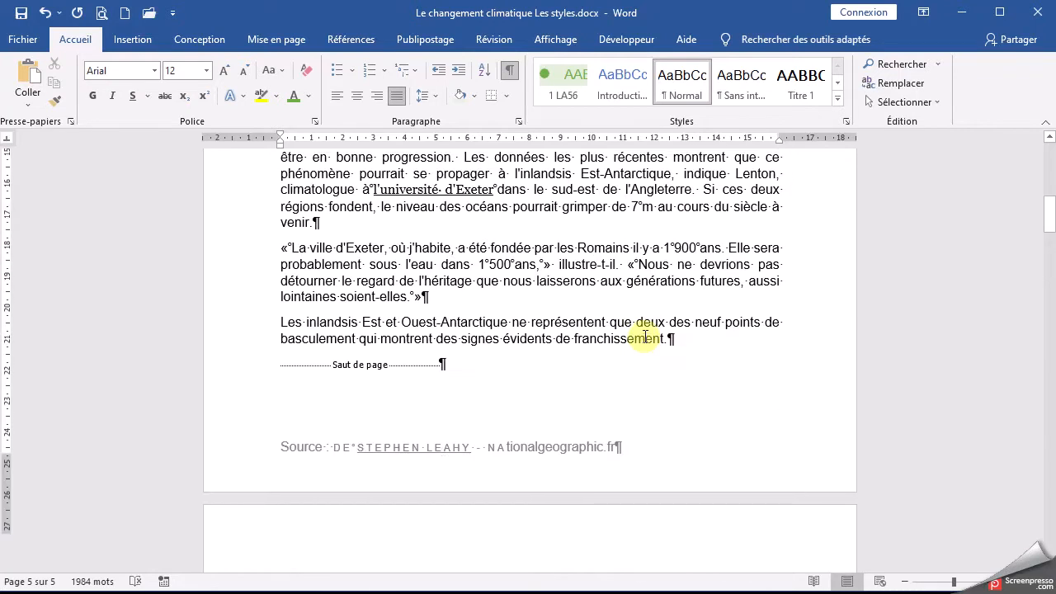
scroll(645, 336, "up", 1)
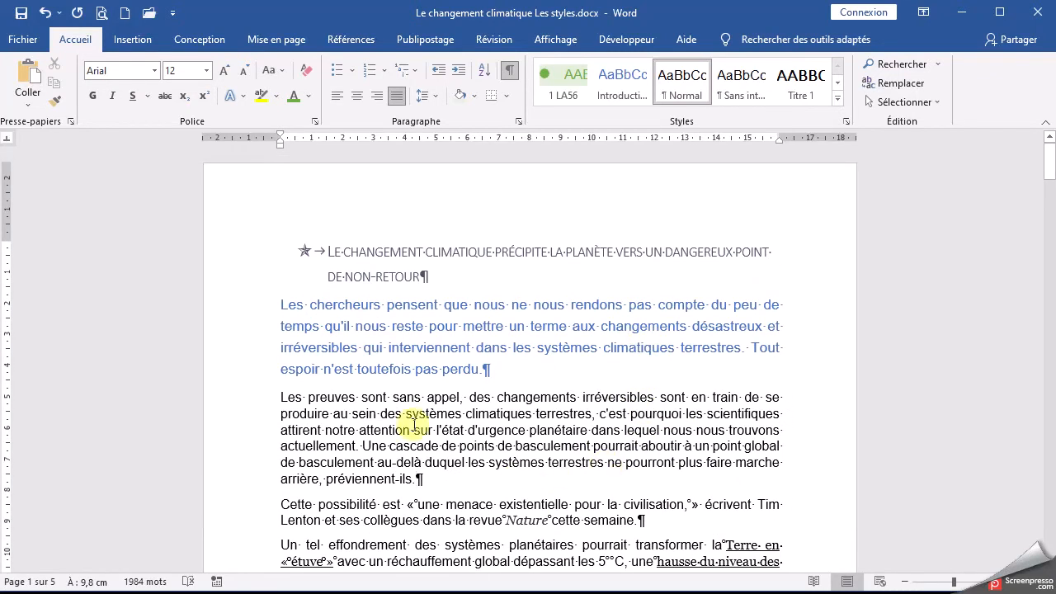
- Apply the Titre 1 style to the heading "Jadis théorique, aujourd'hui réel" on page 2
scroll(414, 425, "down", 20)
scroll(416, 421, "down", 4)
left_click(224, 327)
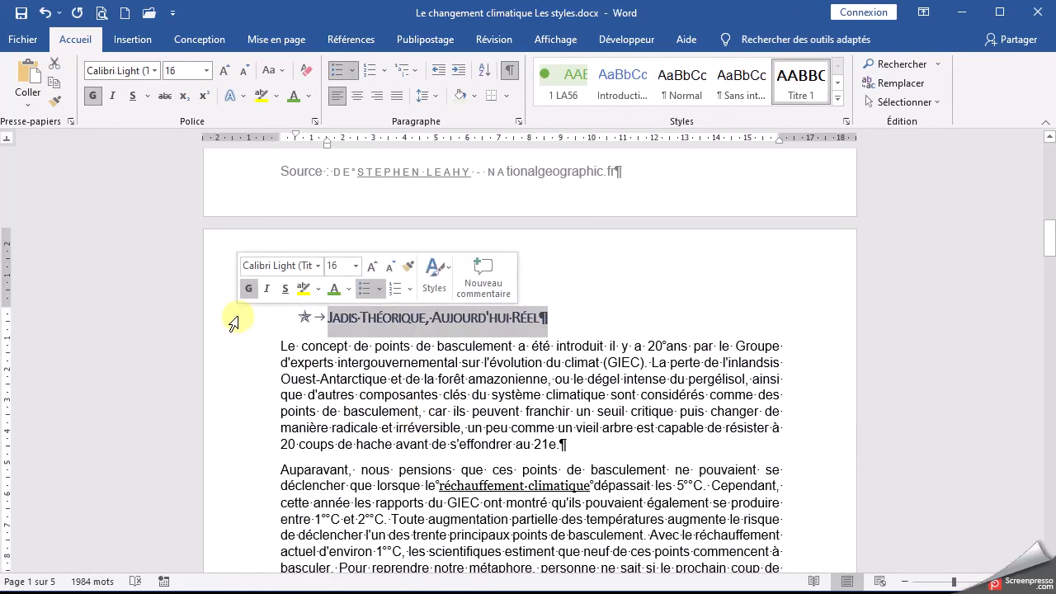
left_click(812, 96)
- Look through the remaining pages to examine how the headings are placed, ending at "Jadis théorique, aujourd'hui réel" on page 2
scroll(380, 338, "down", 12)
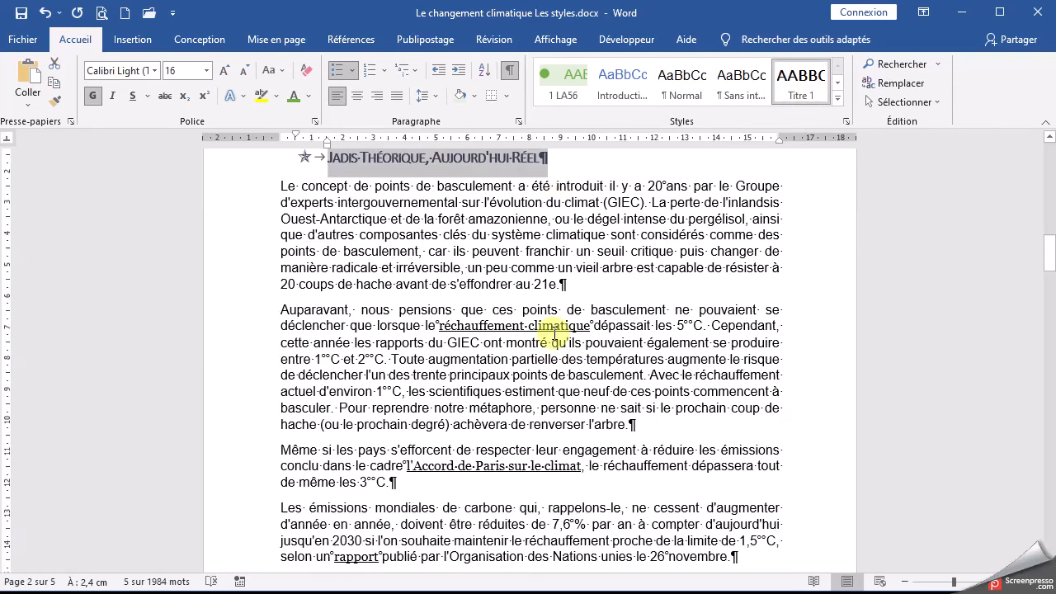
scroll(554, 332, "down", 19)
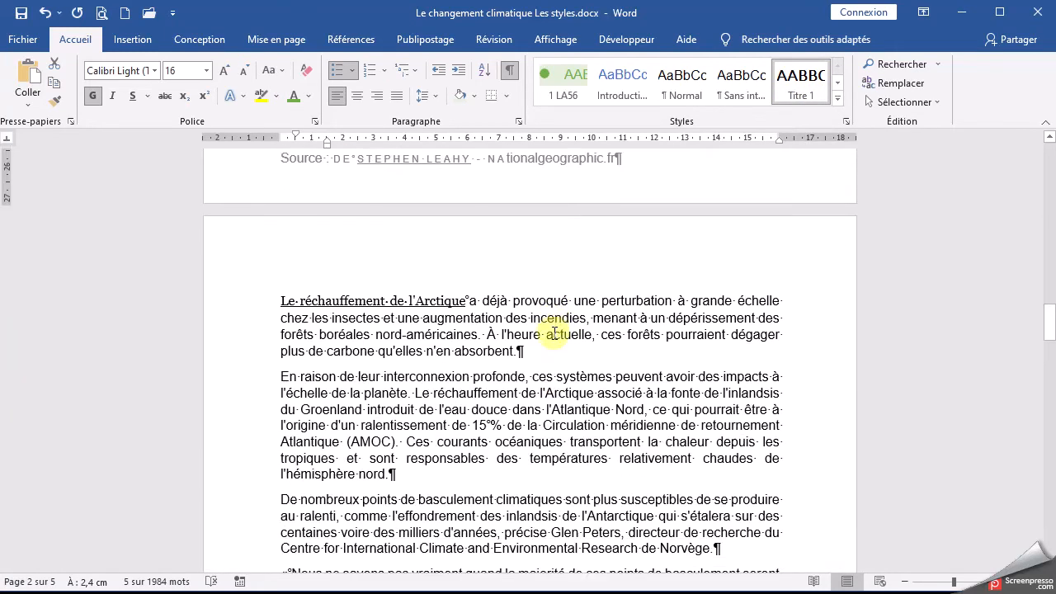
scroll(555, 332, "down", 11)
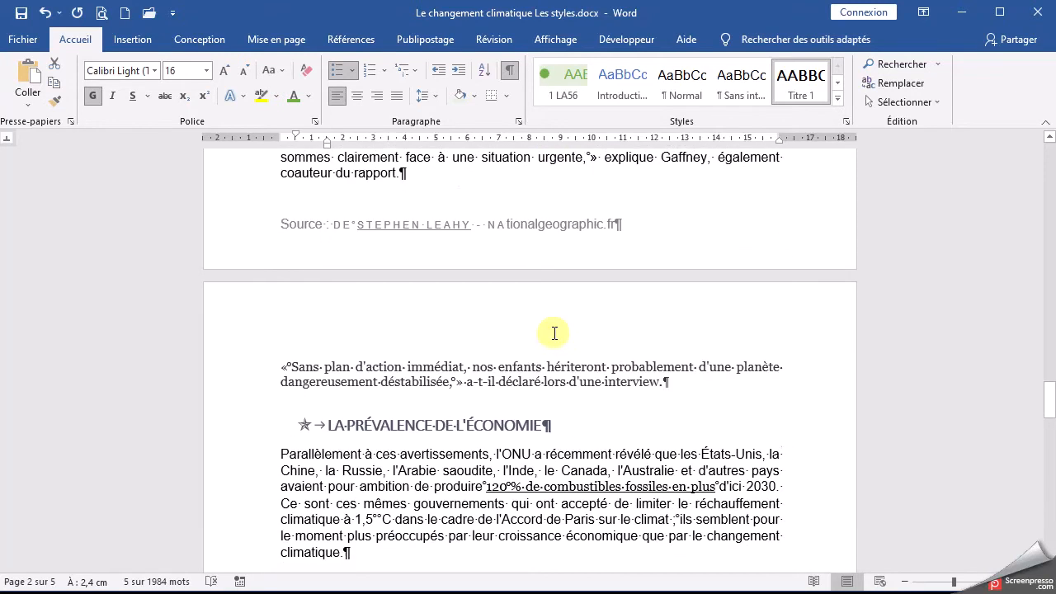
scroll(554, 333, "down", 12)
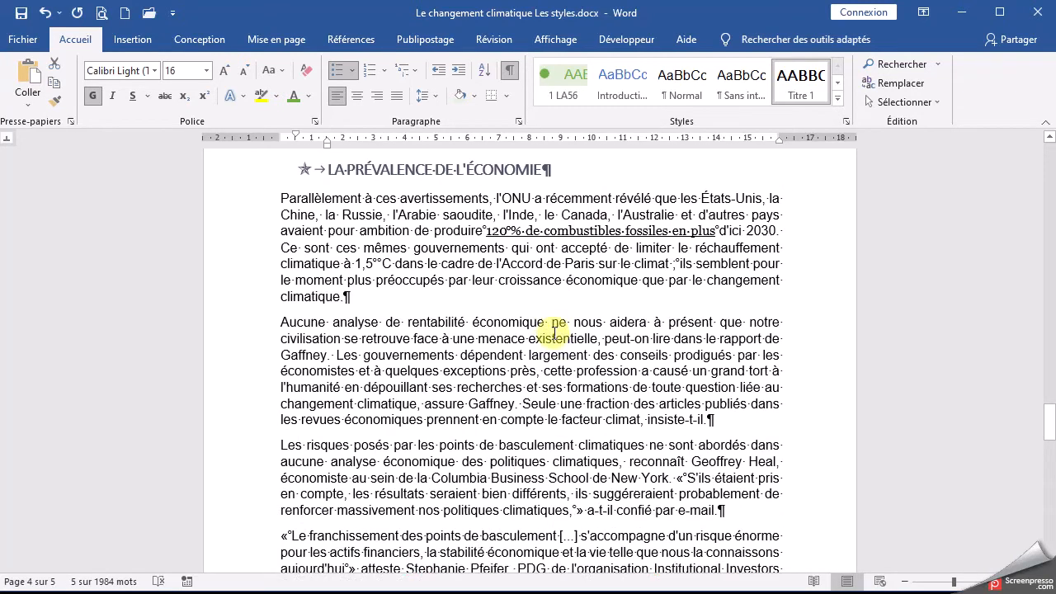
scroll(554, 332, "up", 2)
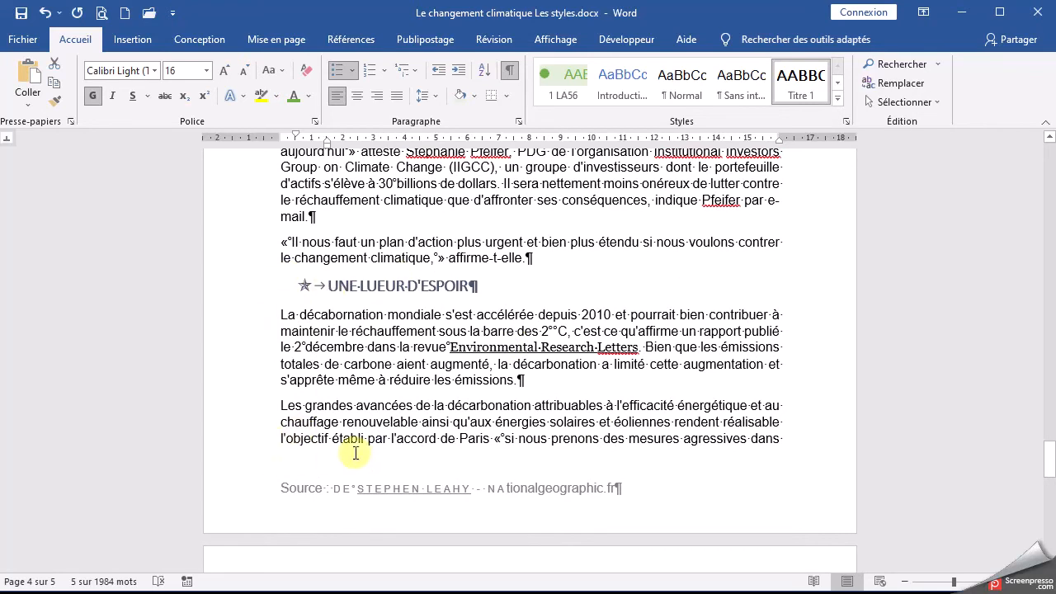
scroll(353, 450, "down", 3)
scroll(353, 441, "up", 18)
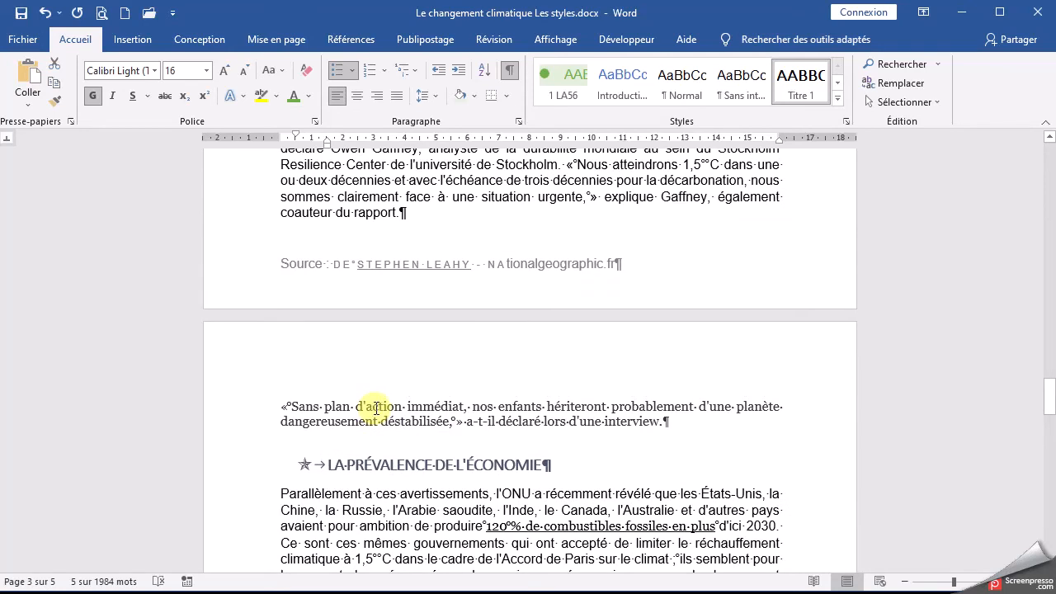
scroll(374, 409, "up", 15)
scroll(381, 406, "up", 20)
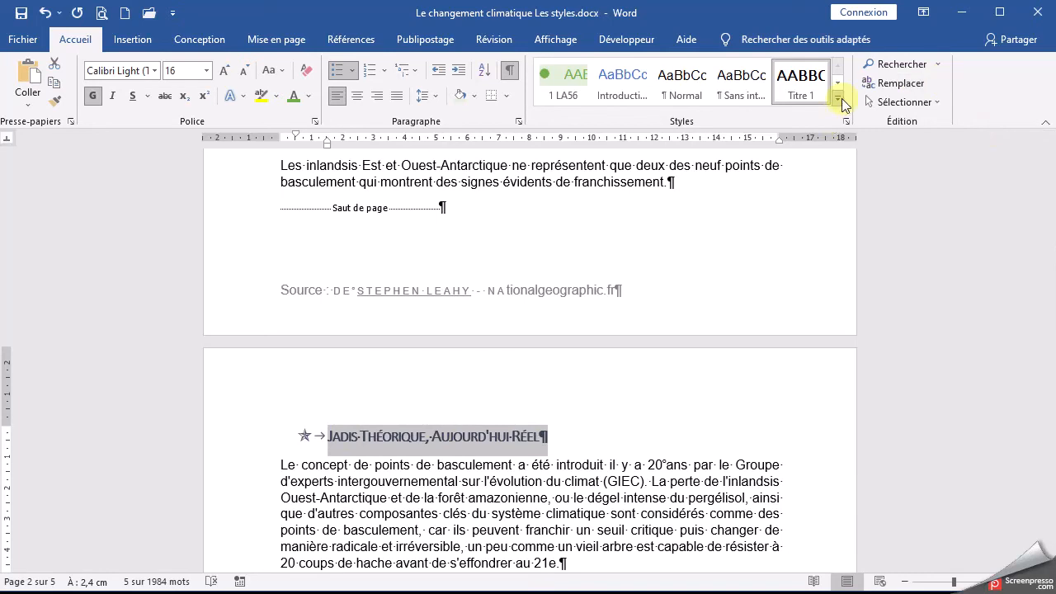
- Modify the Titre 1 style's paragraph pagination so that a page break precedes each heading (Saut de page avant)
left_click(845, 123)
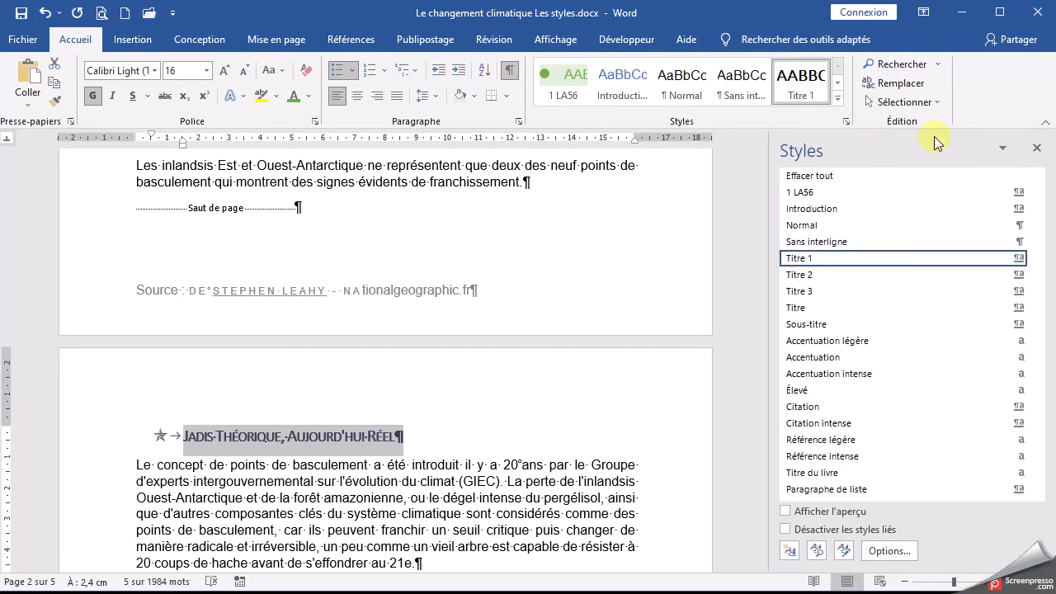
left_click(1037, 260)
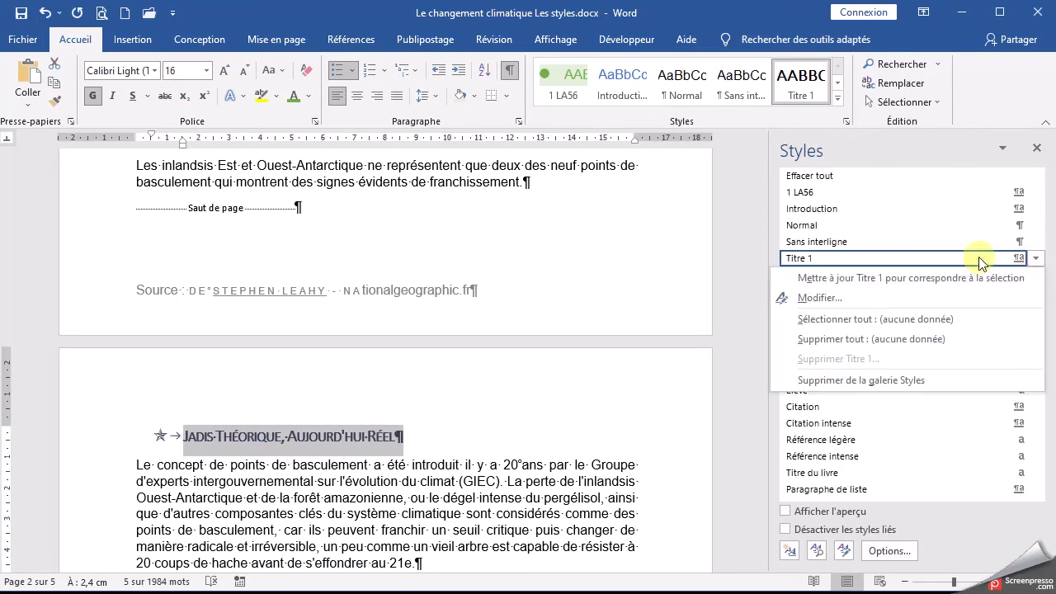
left_click(818, 299)
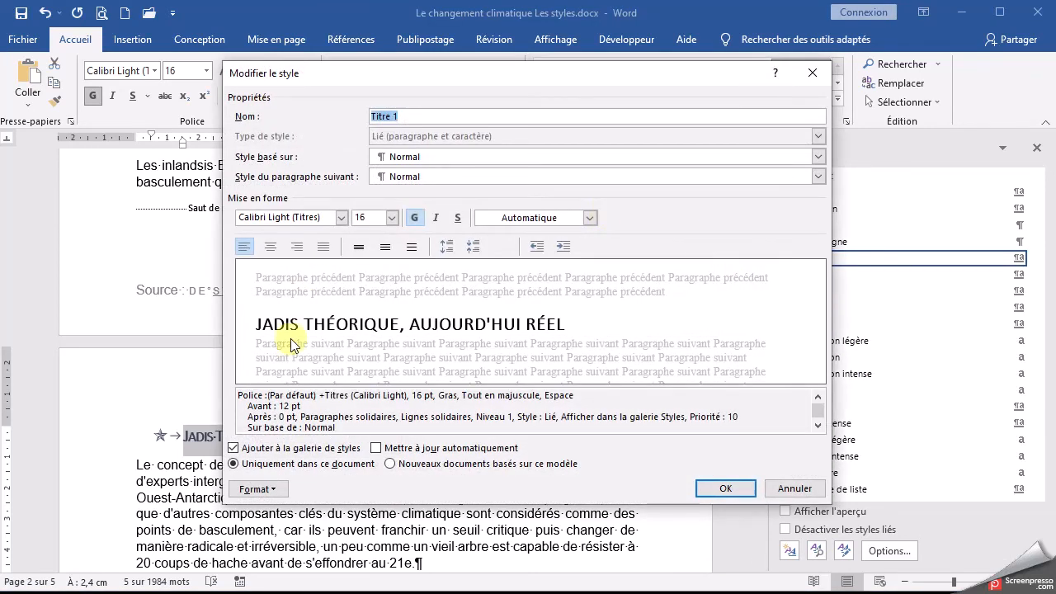
left_click(268, 493)
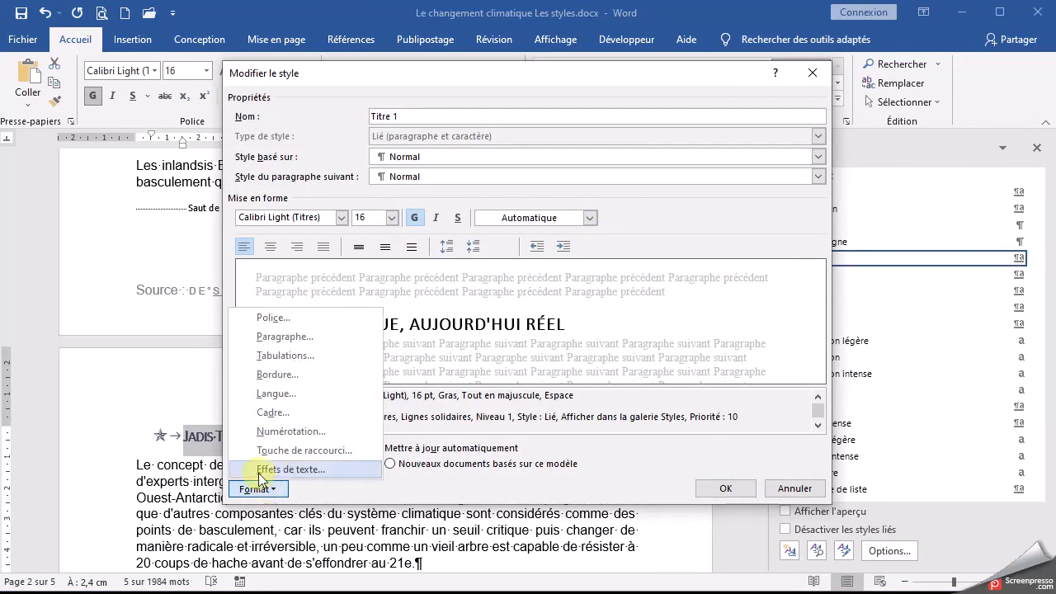
left_click(289, 338)
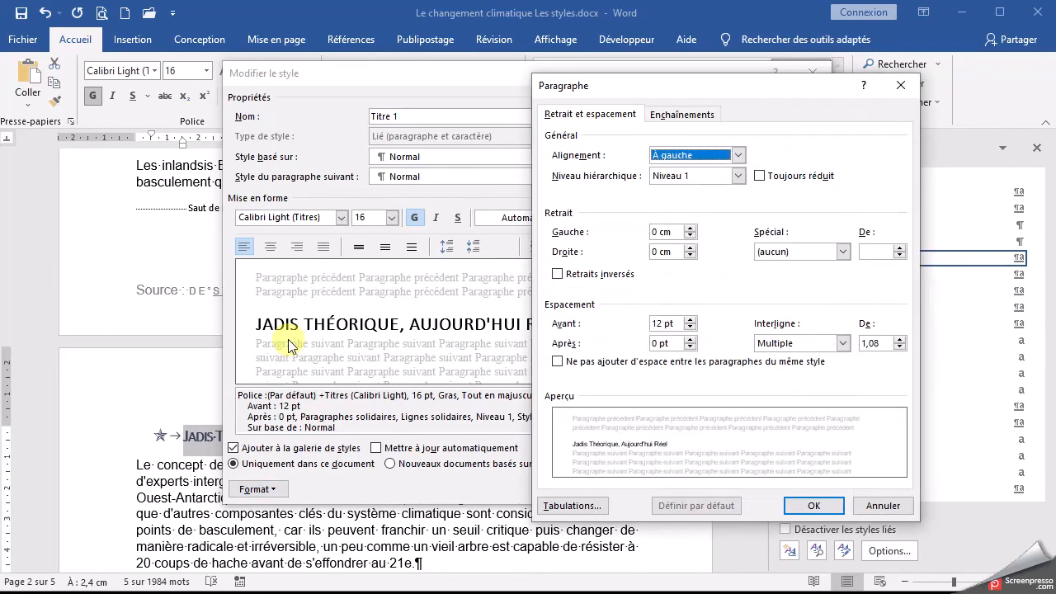
left_click(678, 115)
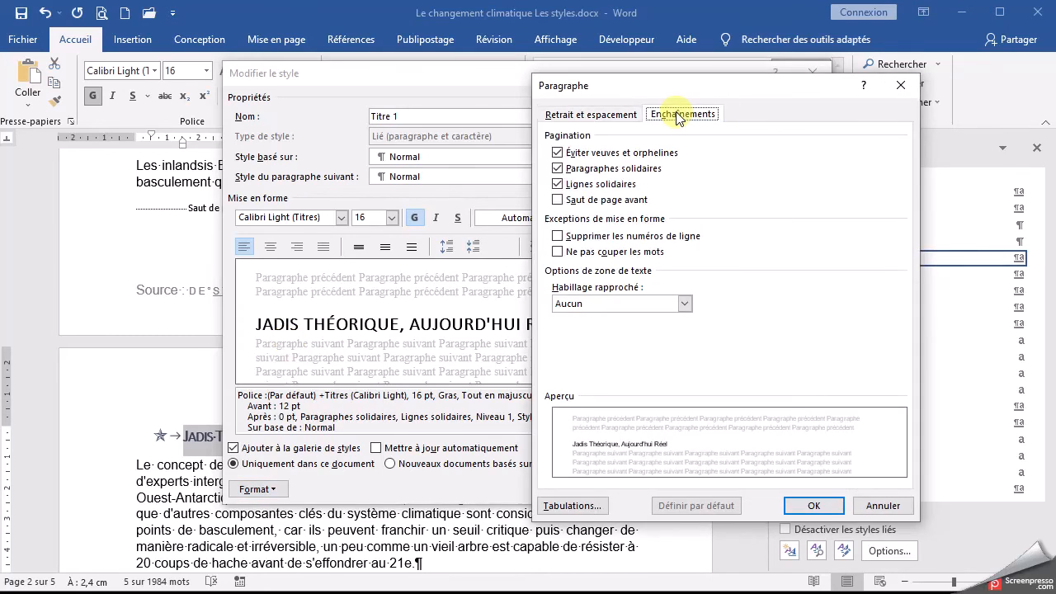
left_click(558, 200)
left_click(813, 505)
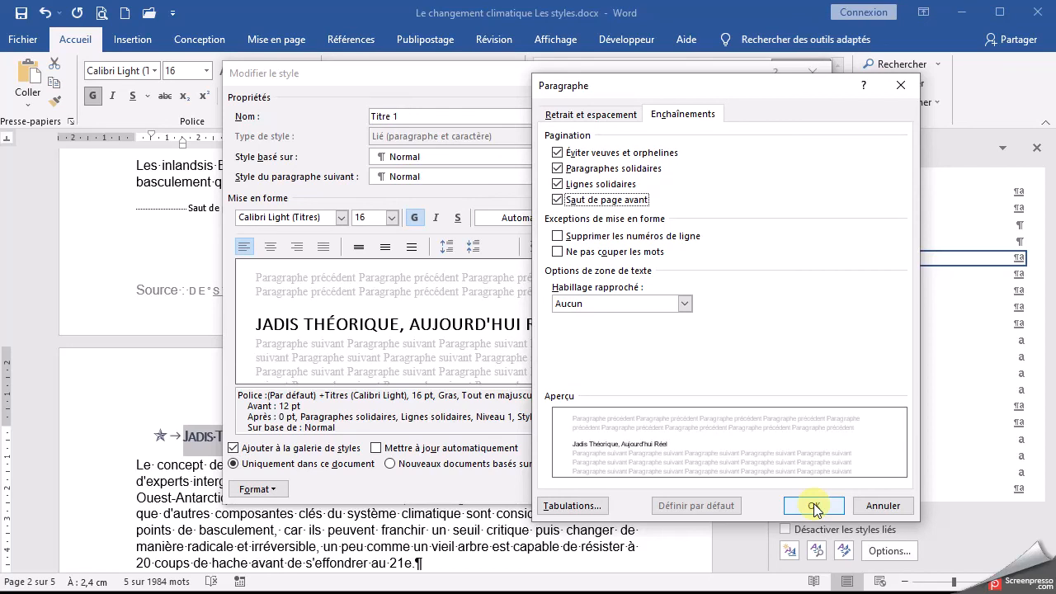
left_click(813, 506)
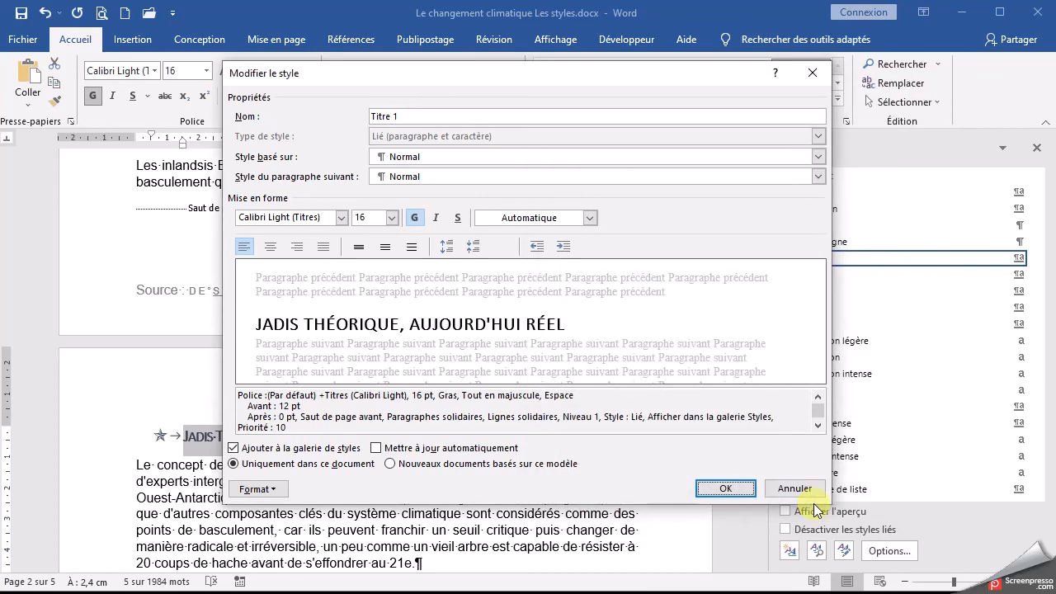
left_click(725, 488)
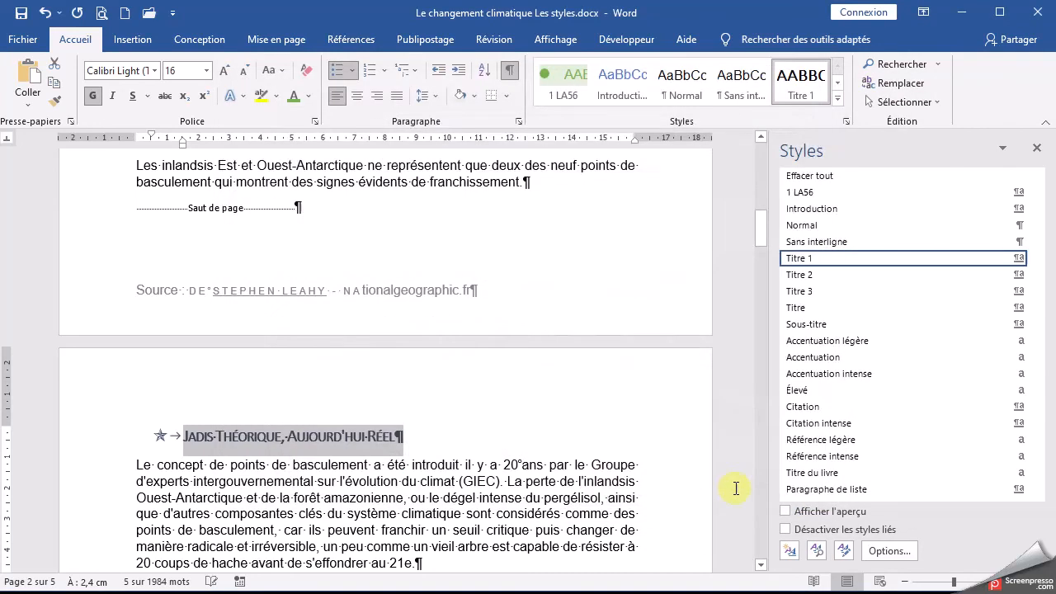
- Reapply the Titre 1 style to the heading "La prévalence de l'économie" on page 4, check the following pages and close the Styles list
scroll(434, 451, "down", 20)
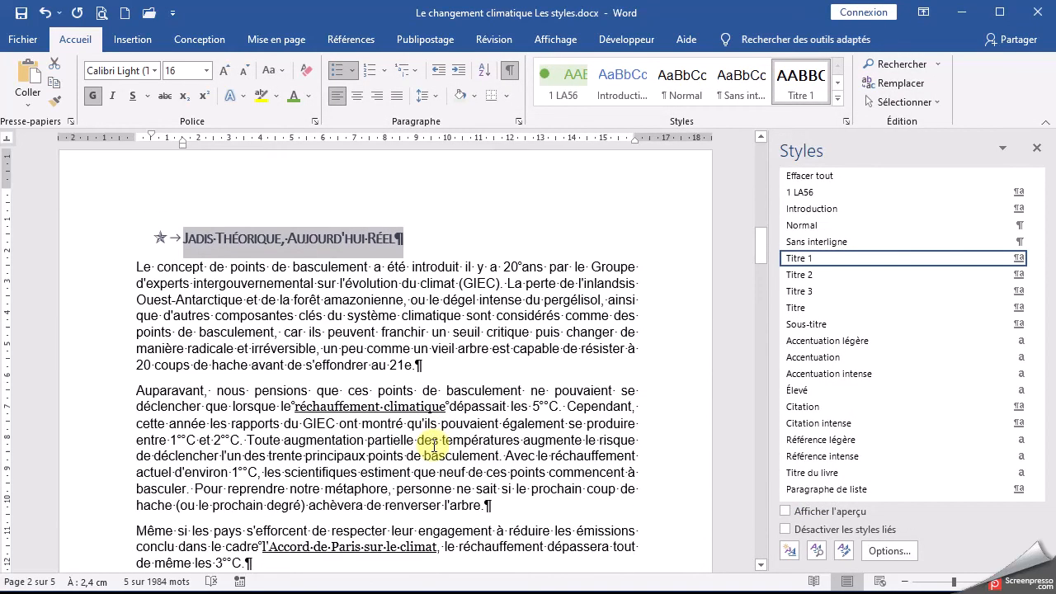
scroll(433, 443, "down", 15)
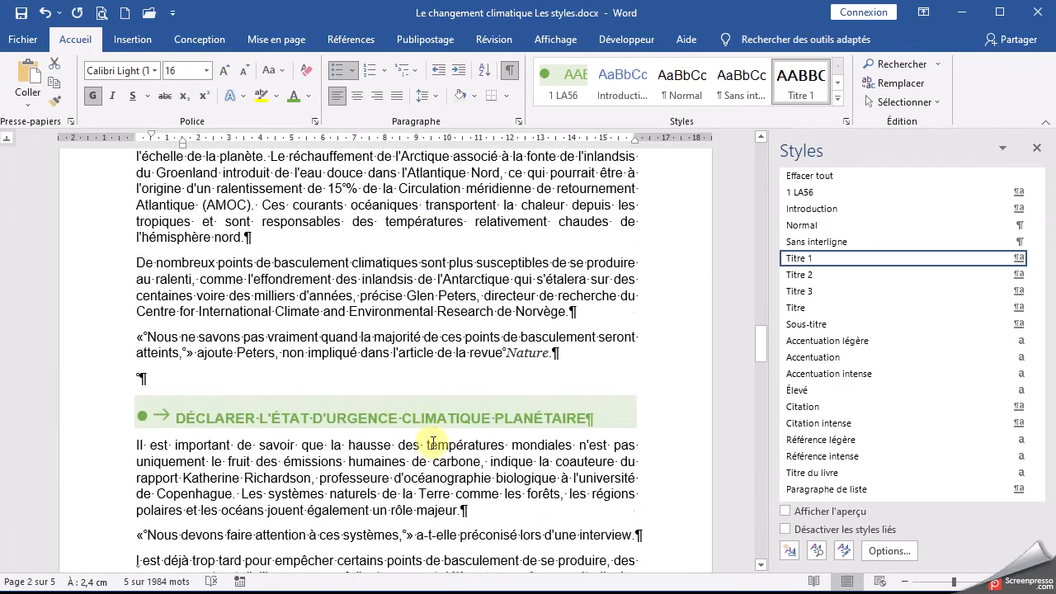
scroll(433, 443, "down", 4)
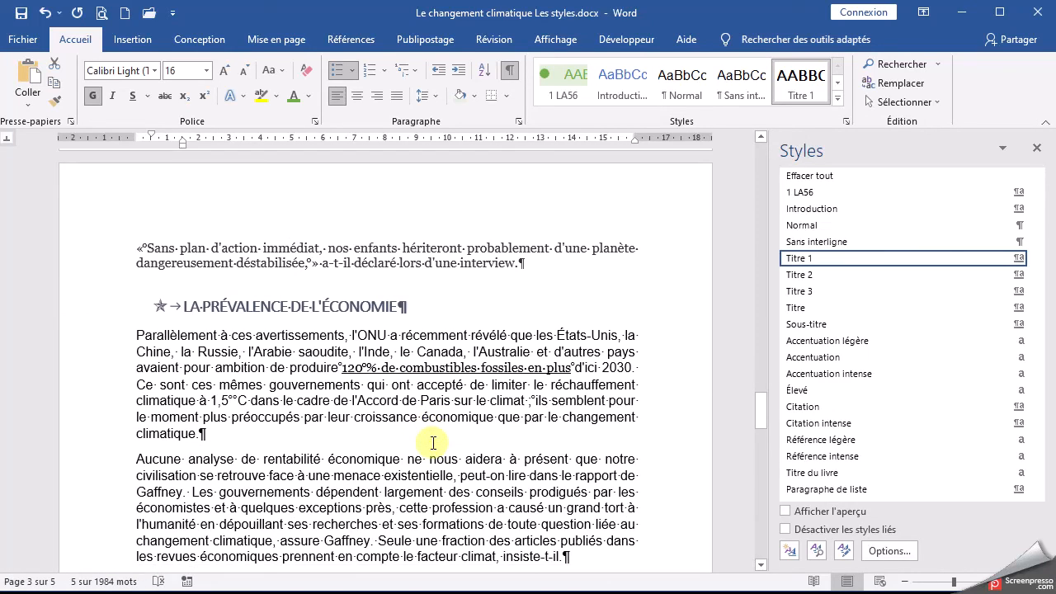
left_click(87, 309)
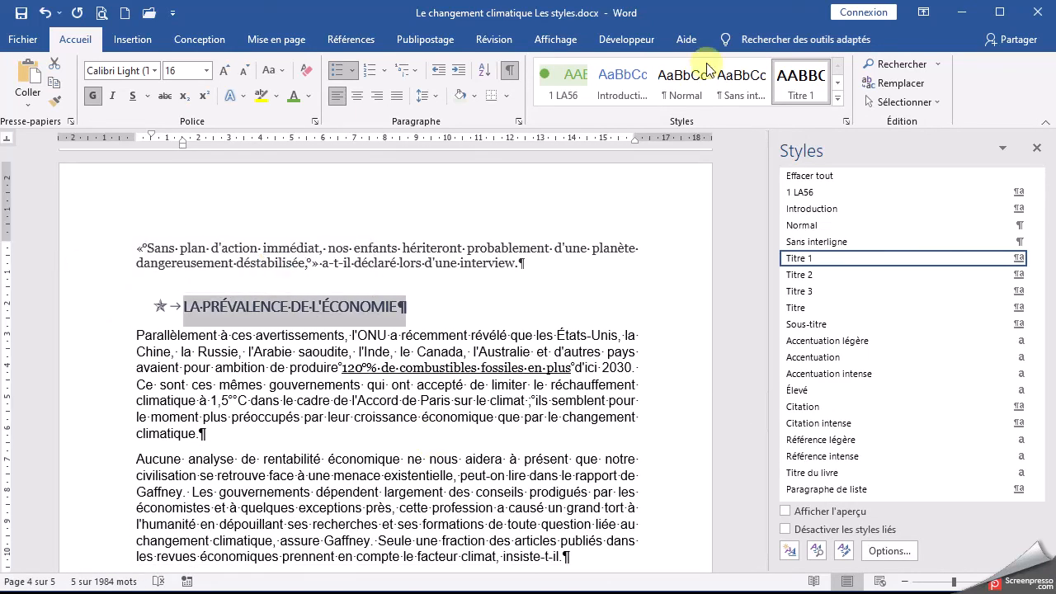
left_click(800, 83)
scroll(483, 261, "down", 18)
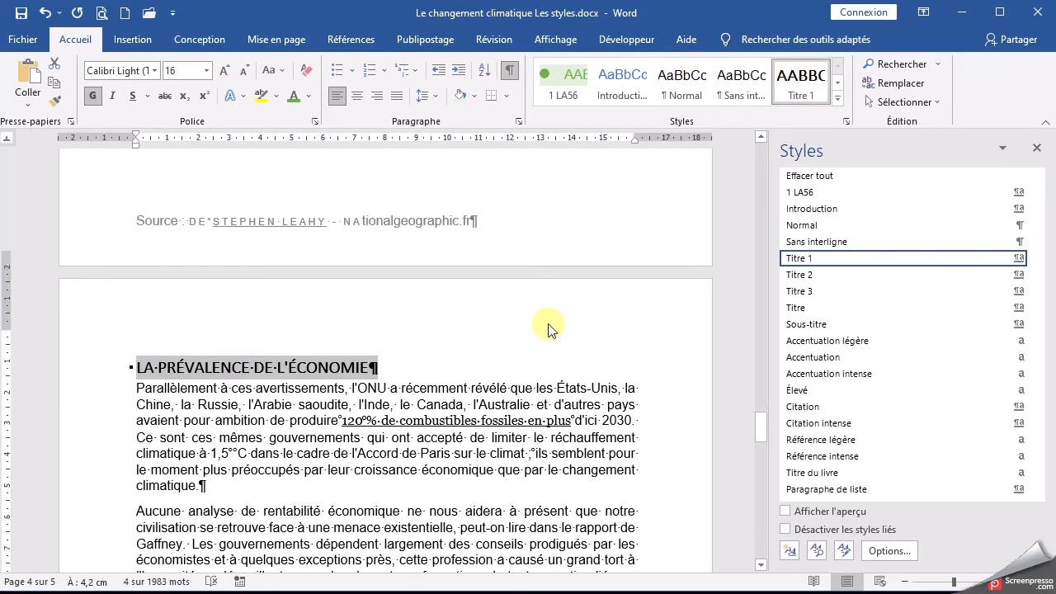
scroll(548, 321, "down", 4)
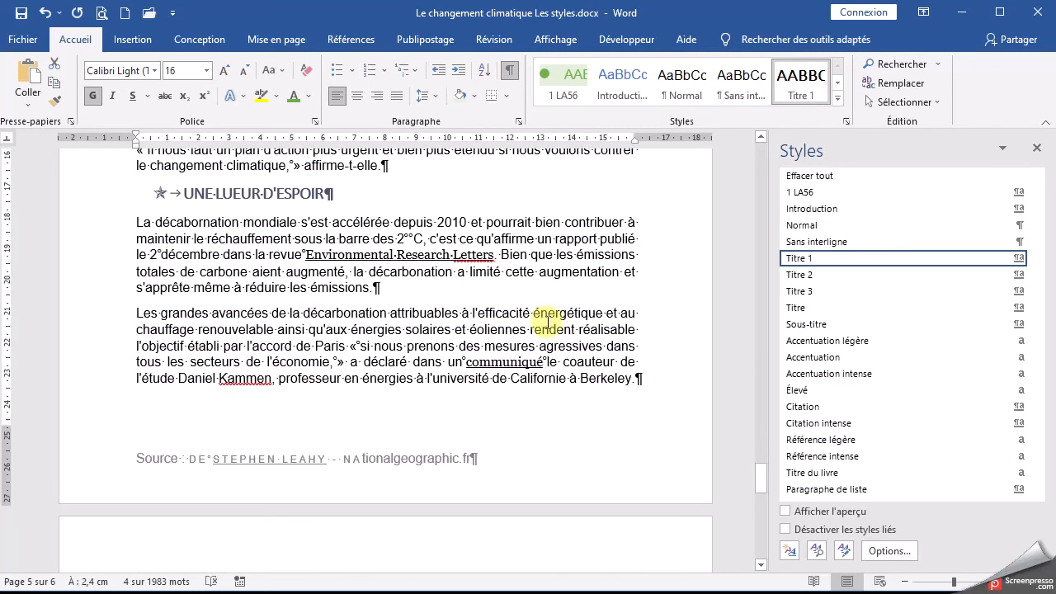
left_click(1036, 148)
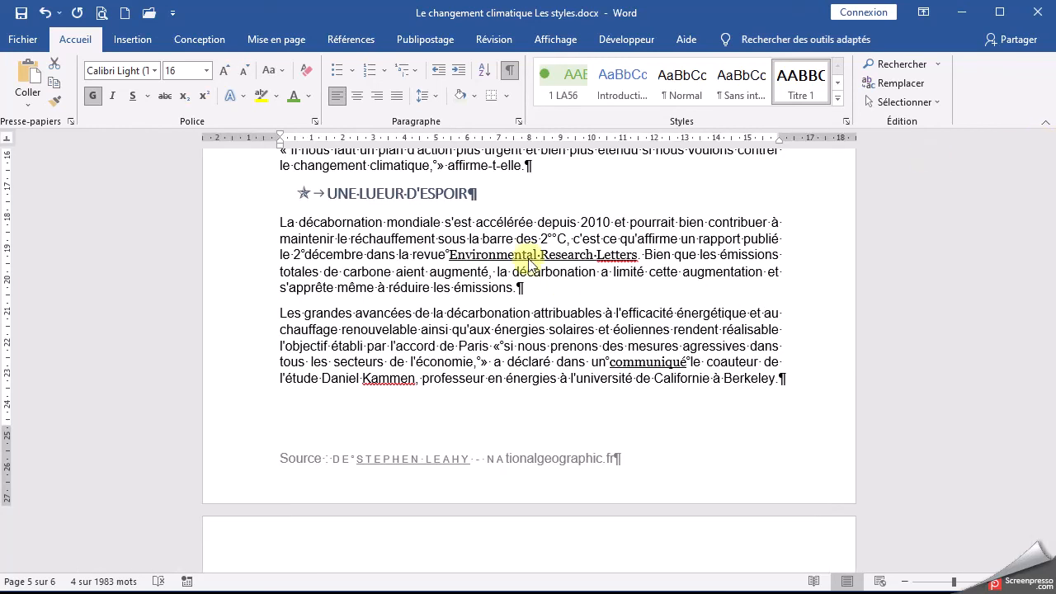